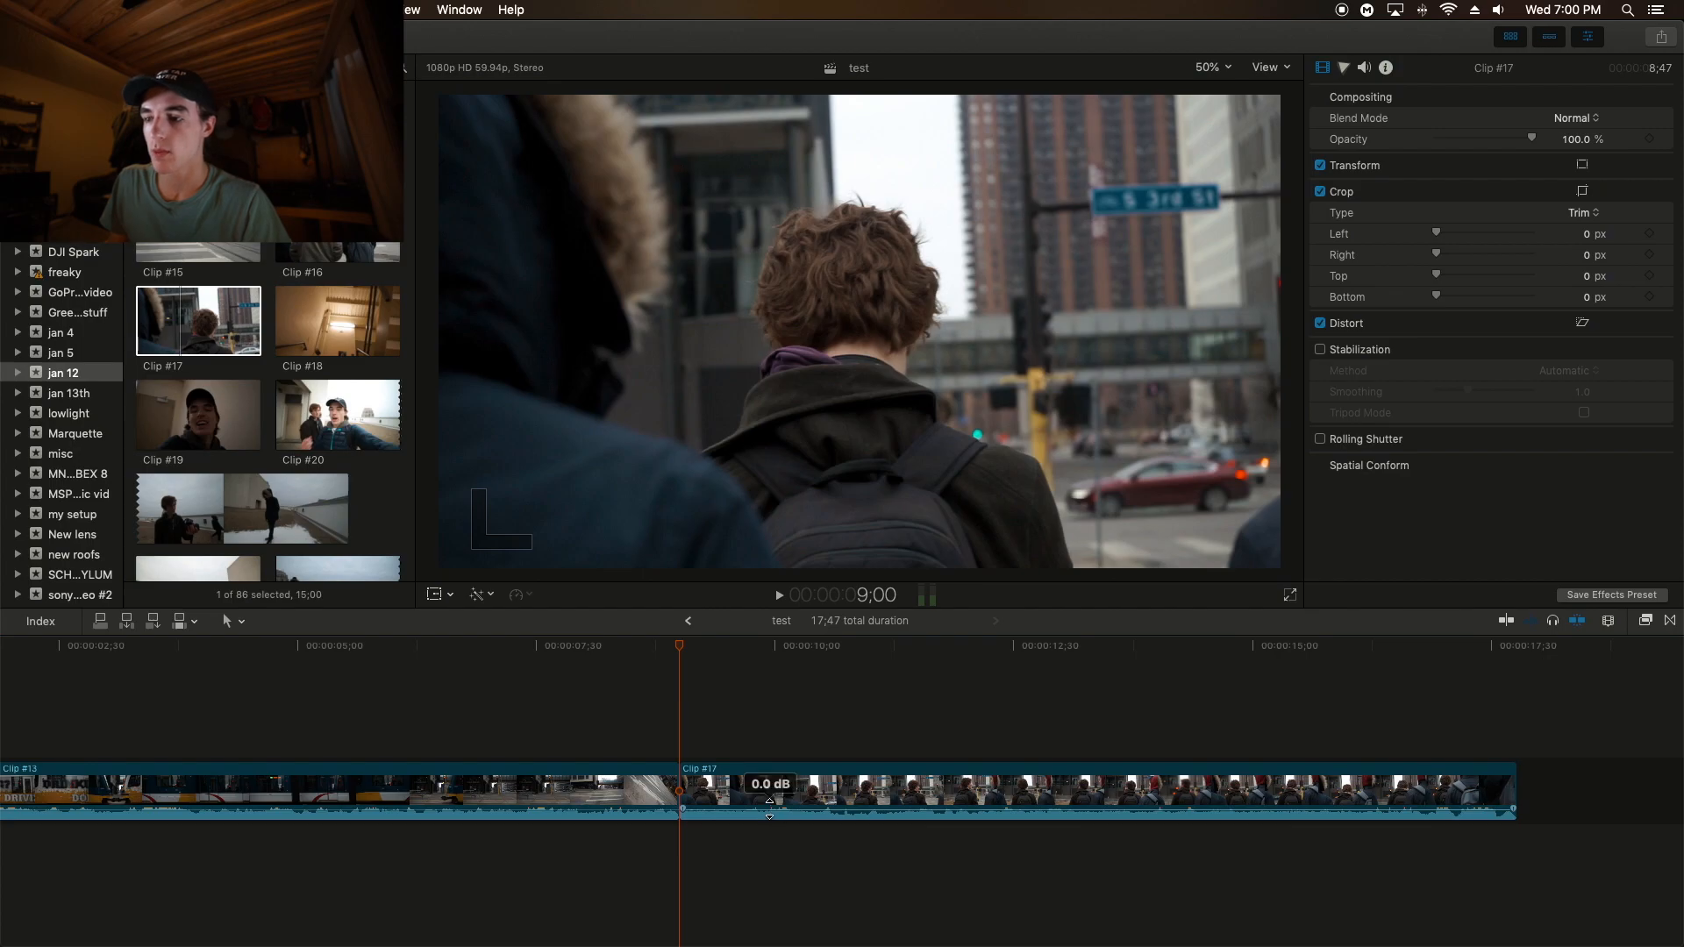
Cut Clip #13 about 3;16 after its start and delete the opening part
drag(557, 801, 555, 845)
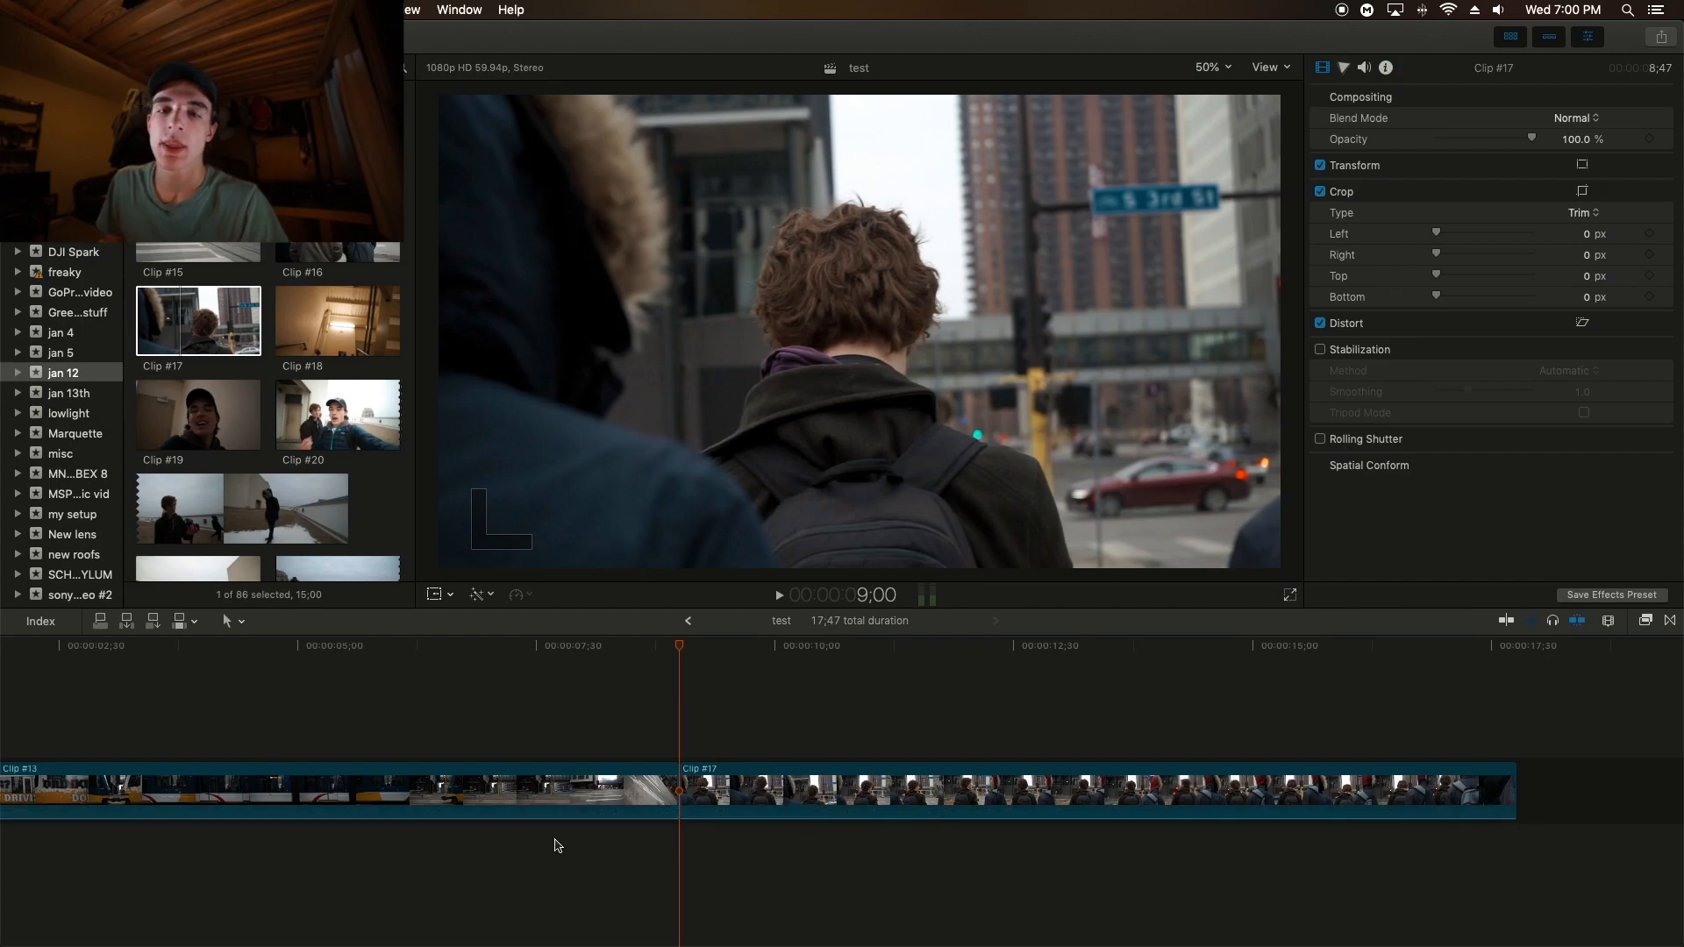
scroll(166, 763, left, 5)
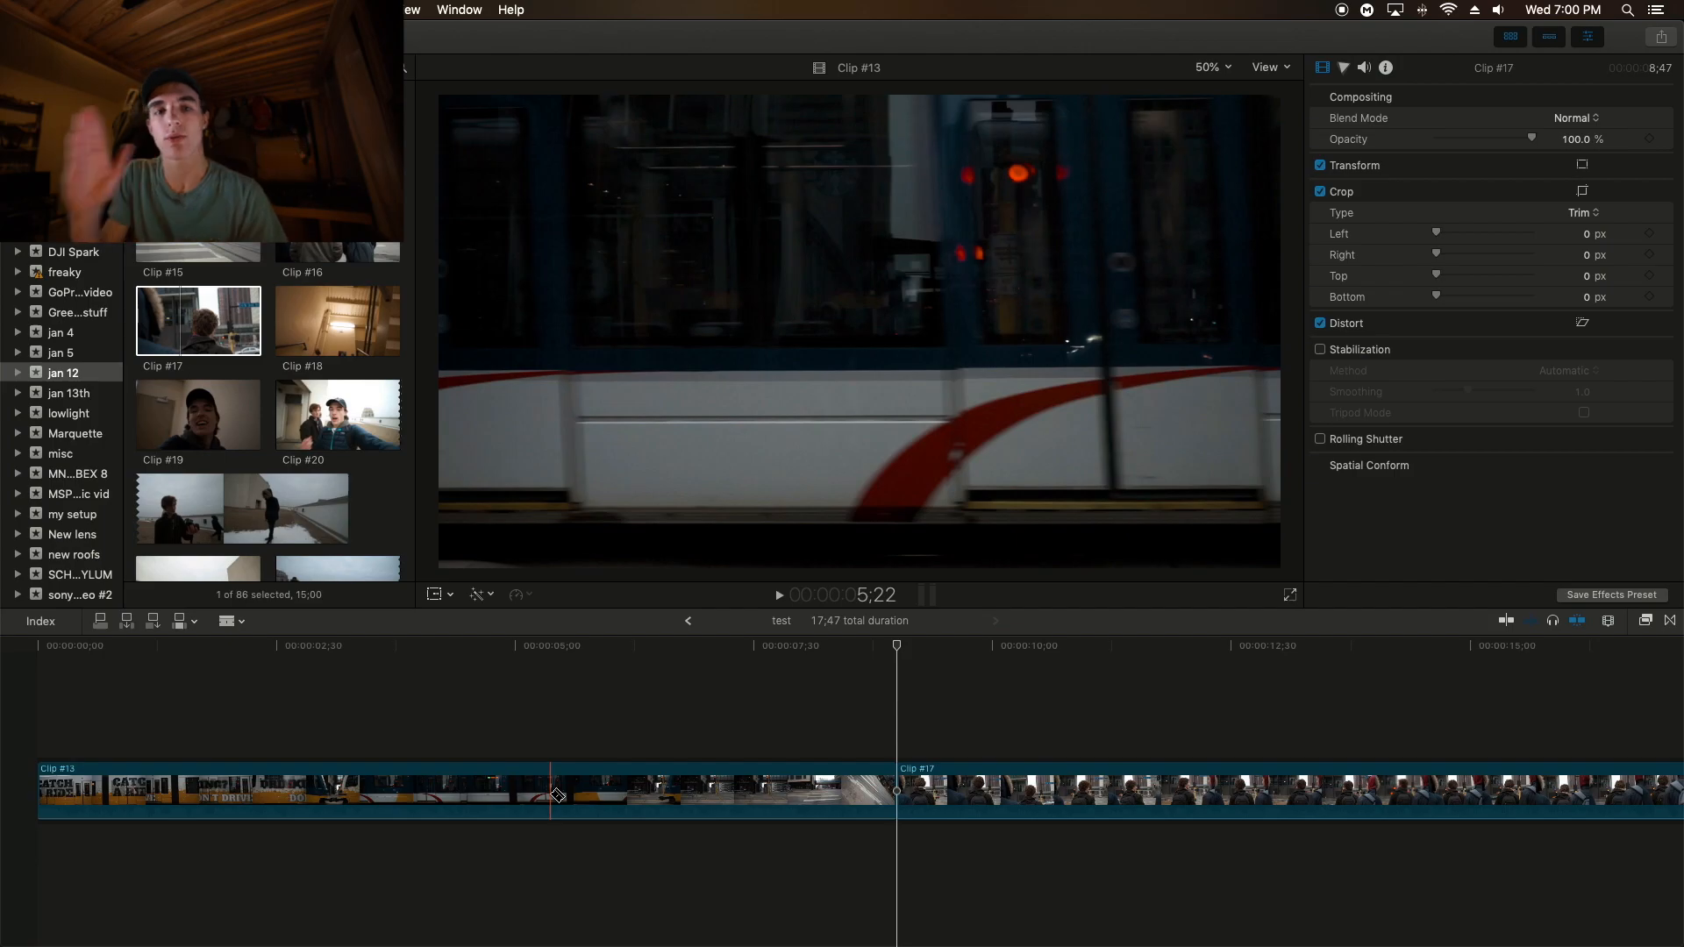
click(355, 793)
key(a)
click(304, 796)
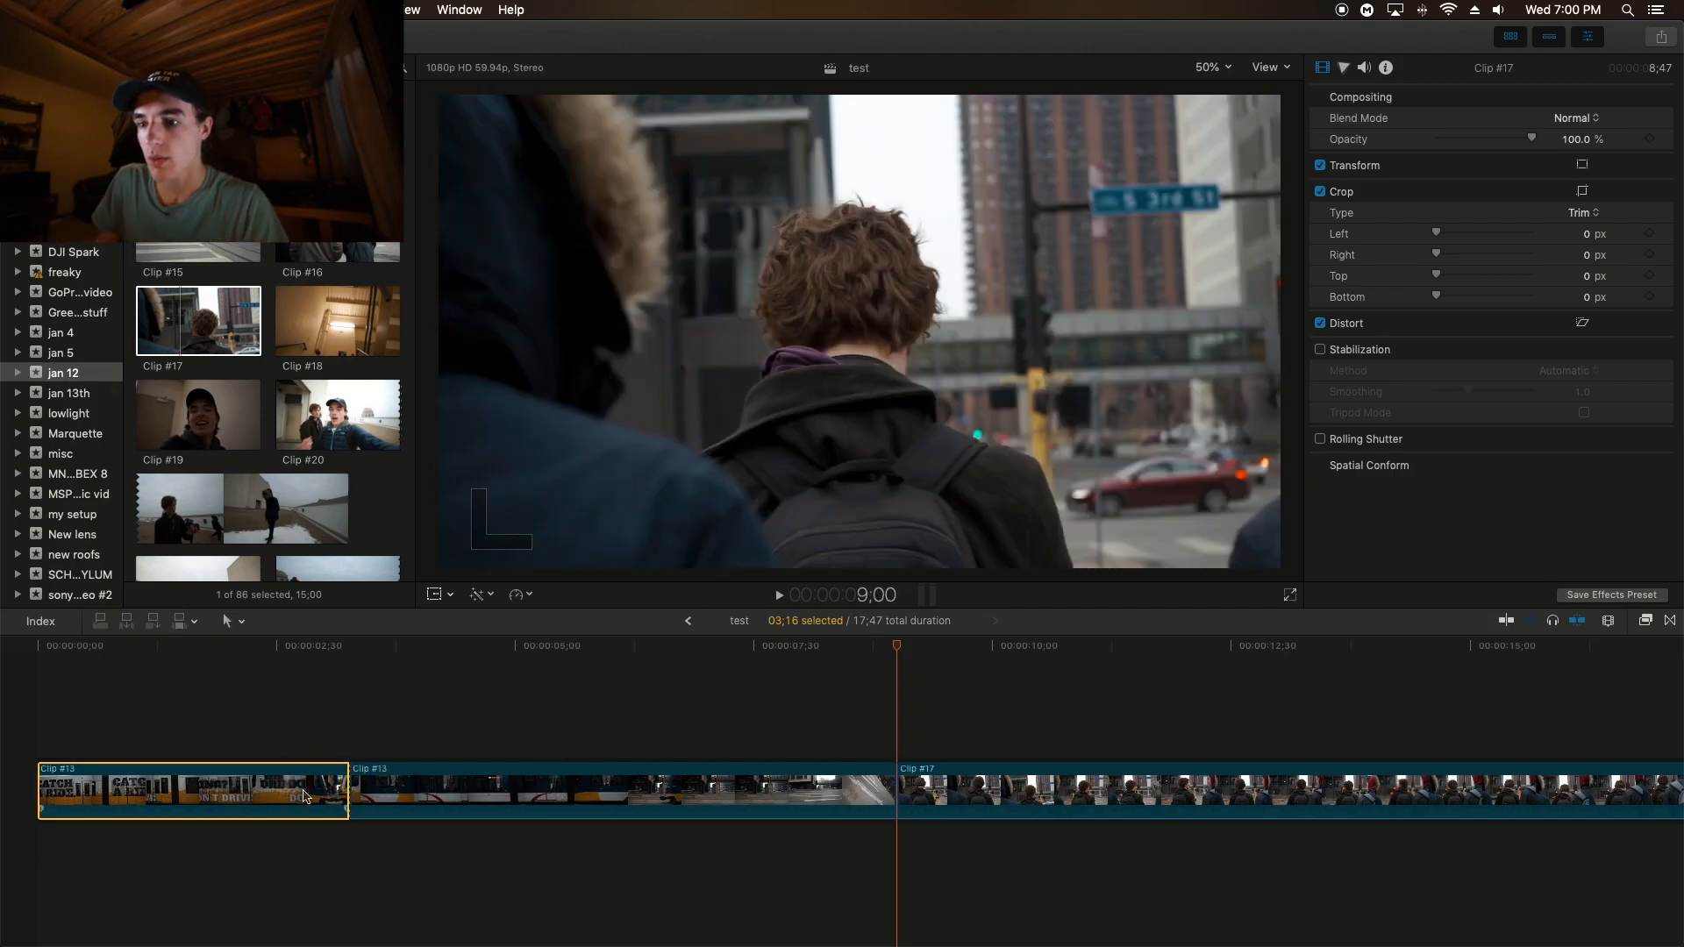
key(Delete)
Play the shortened Clip #13, cut it at about 3;30 and delete the part after the cut
click(45, 715)
key(space)
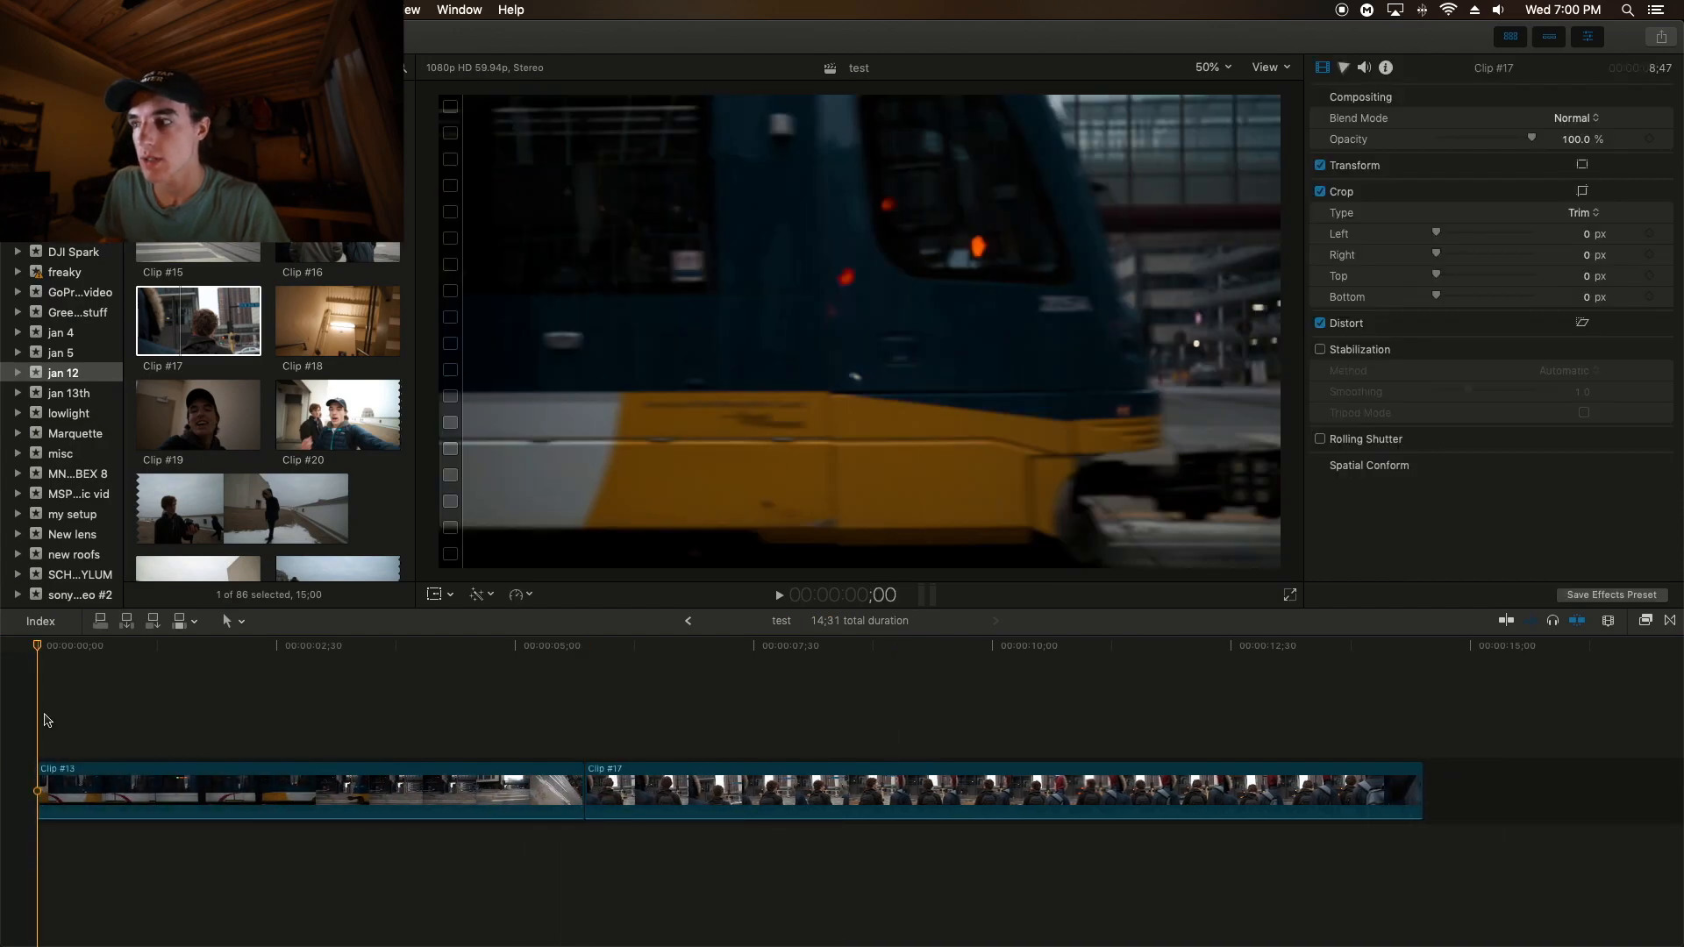
key(space)
key(b)
click(370, 789)
key(a)
click(421, 781)
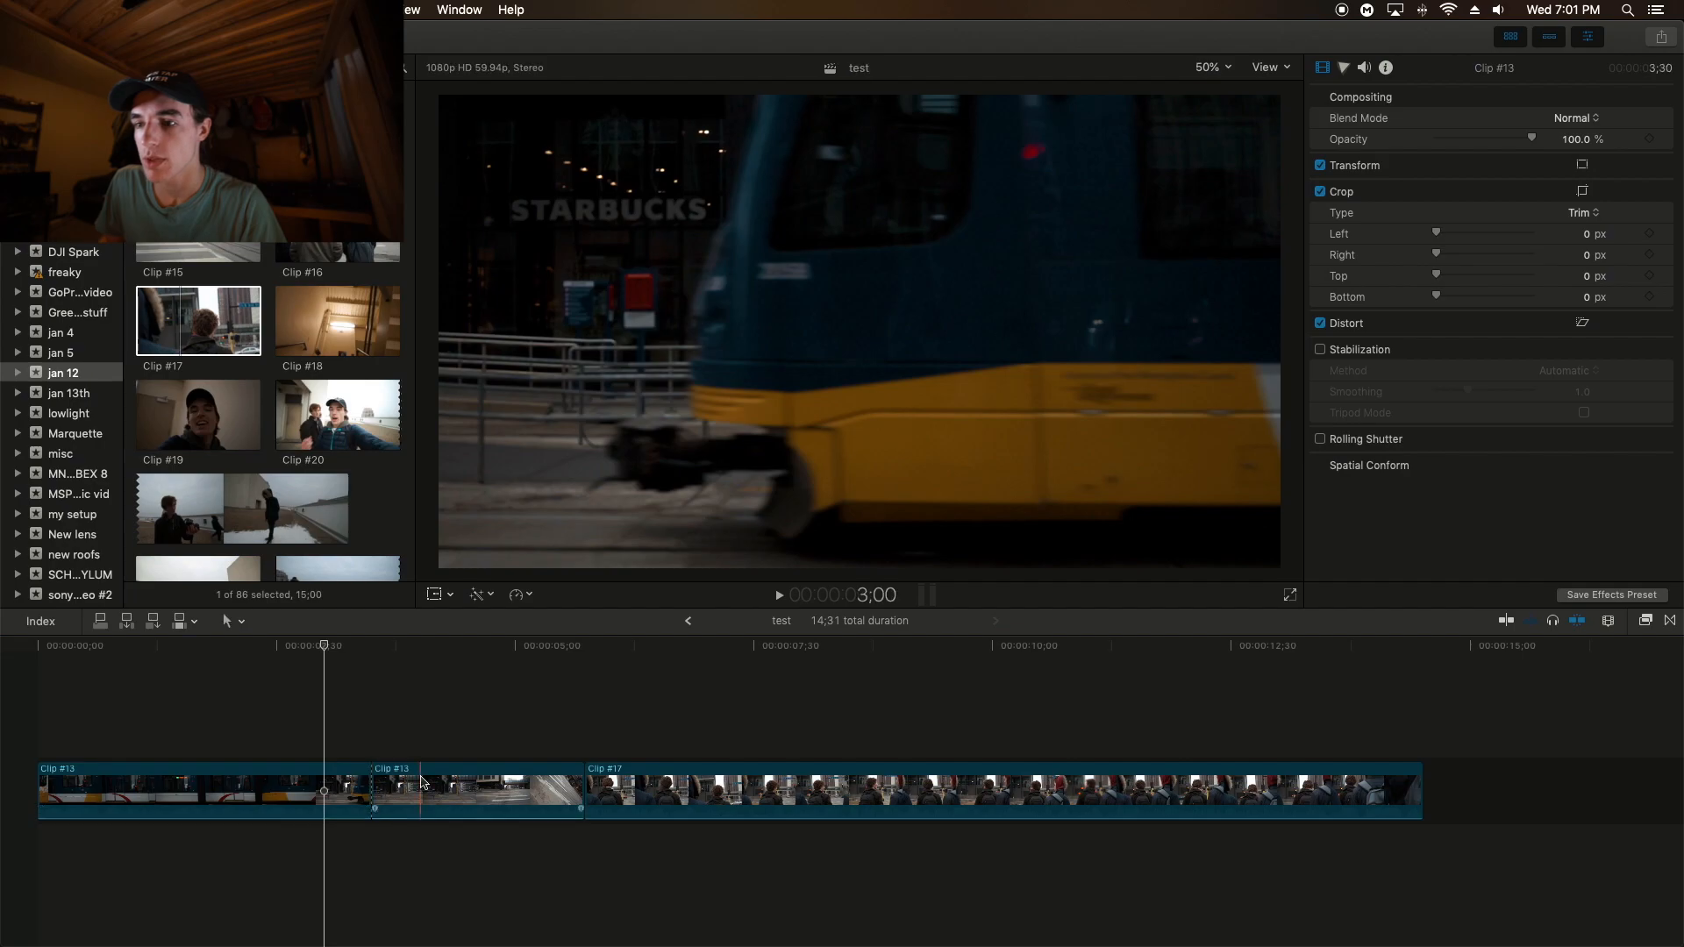
key(Delete)
Place the playhead at 2;47, shortly before the train's end enters the shot, and set the viewer zoom to 25%
click(301, 649)
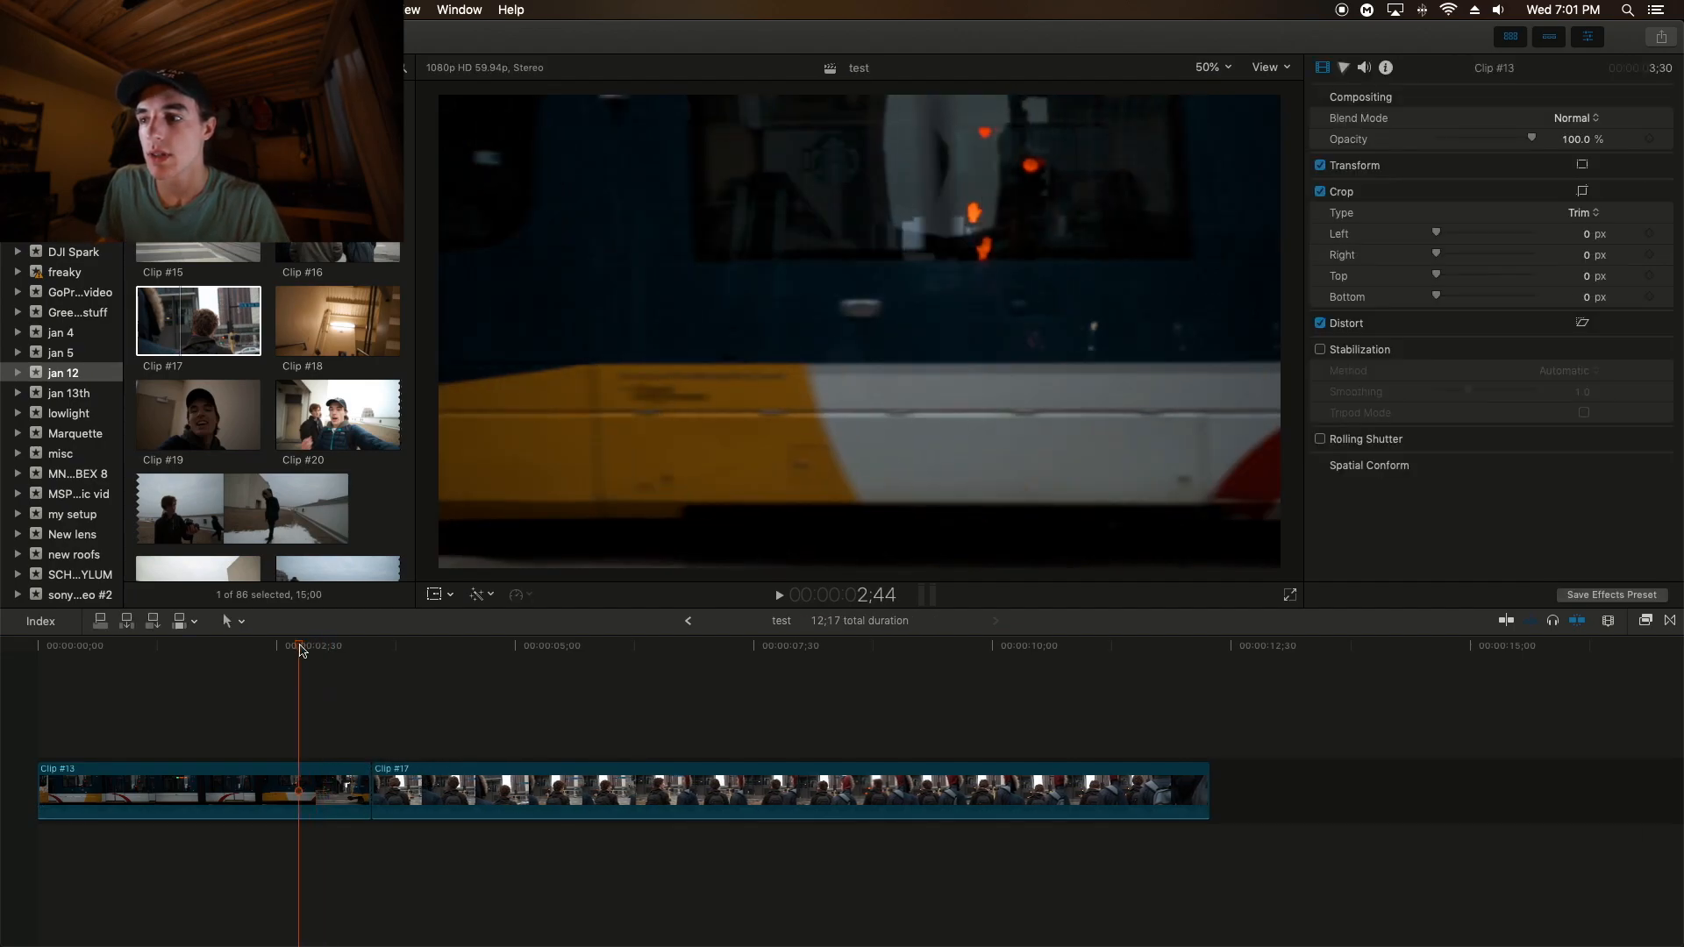
mouse_move(301, 649)
mouse_down()
mouse_move(387, 649)
mouse_move(306, 650)
mouse_up()
click(1215, 135)
key(super+minus)
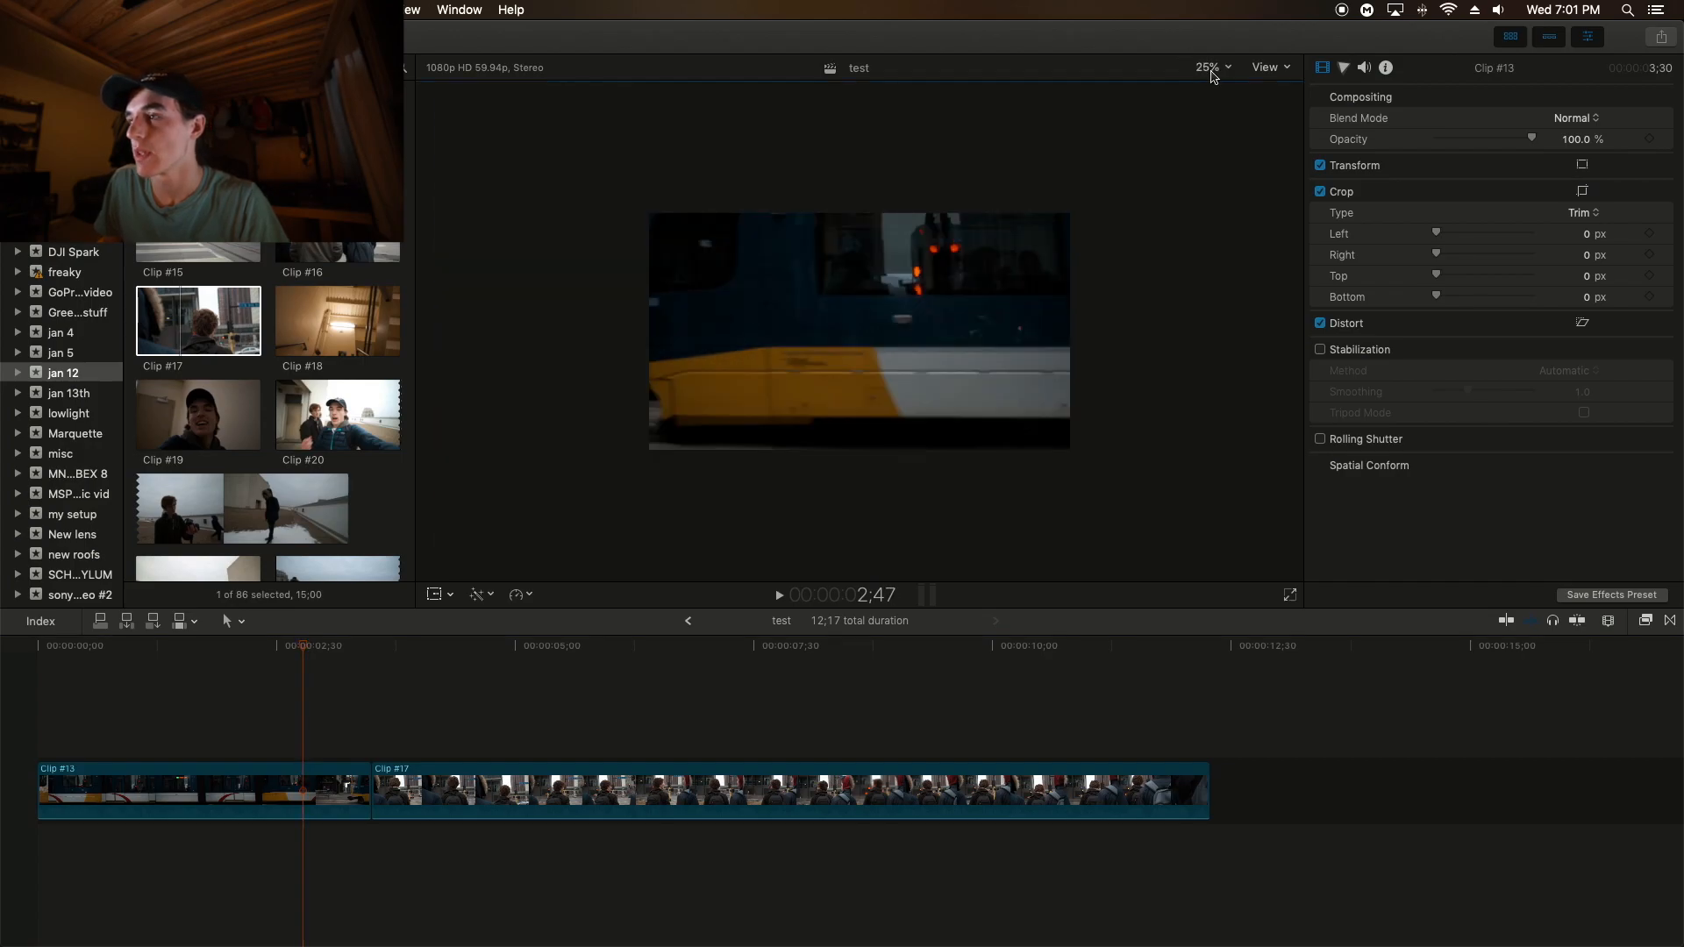
Apply the Draw Mask effect from the Masks category to Clip #13
click(1643, 623)
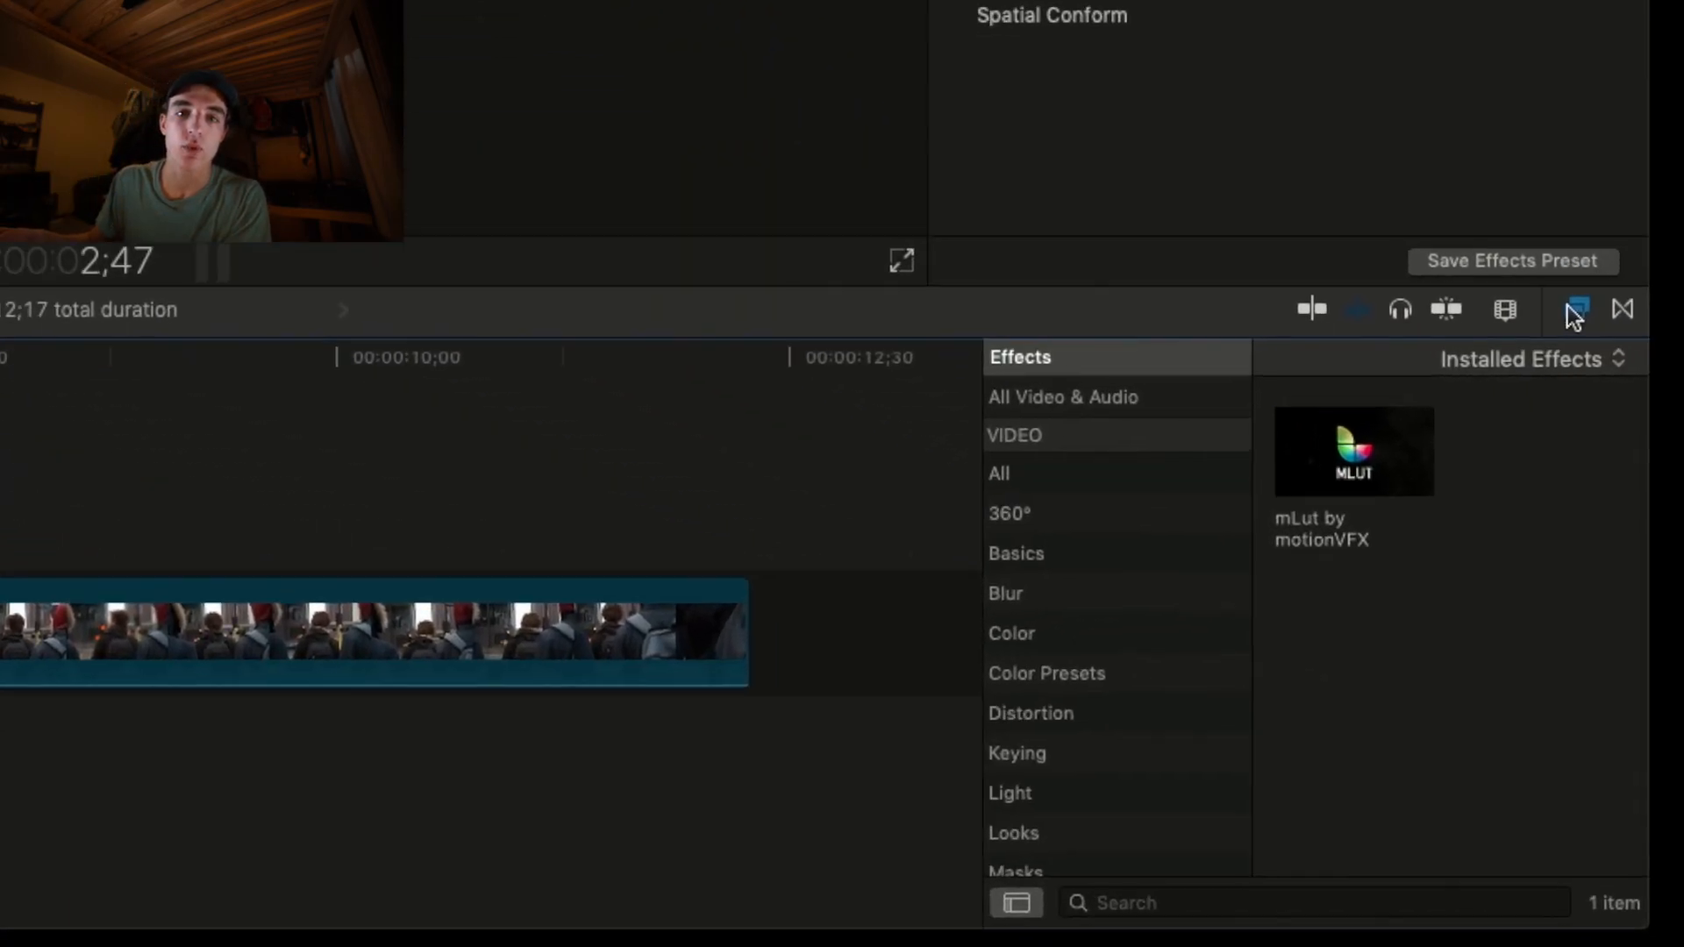
scroll(877, 370, down, 2)
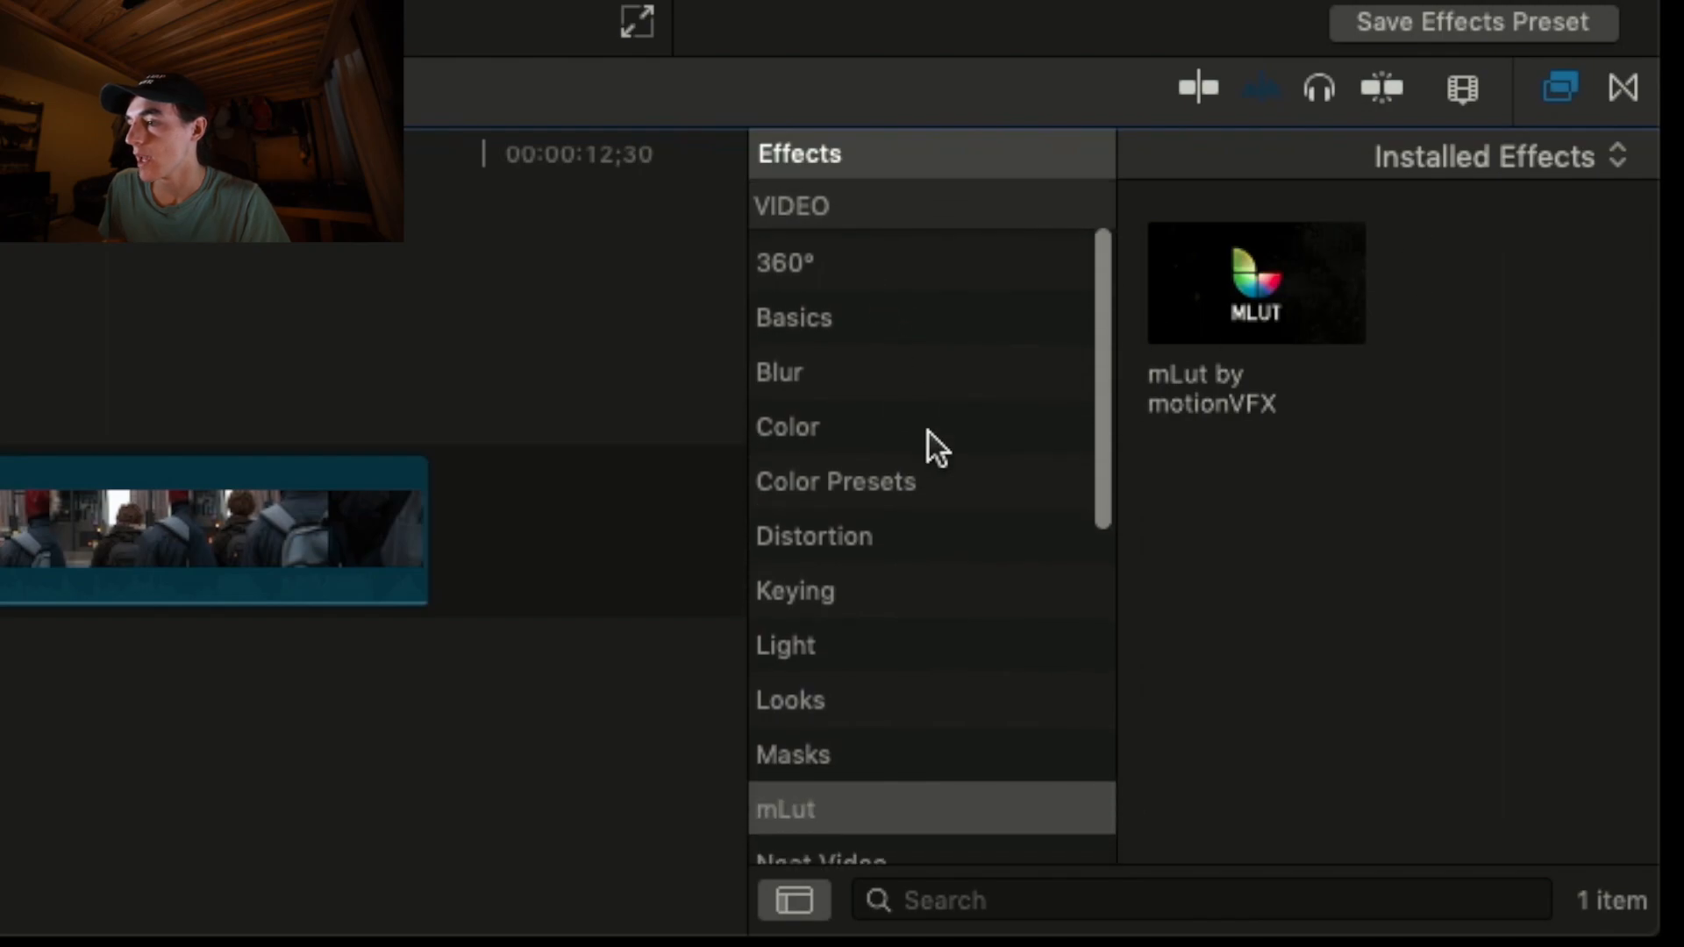
scroll(928, 432, down, 5)
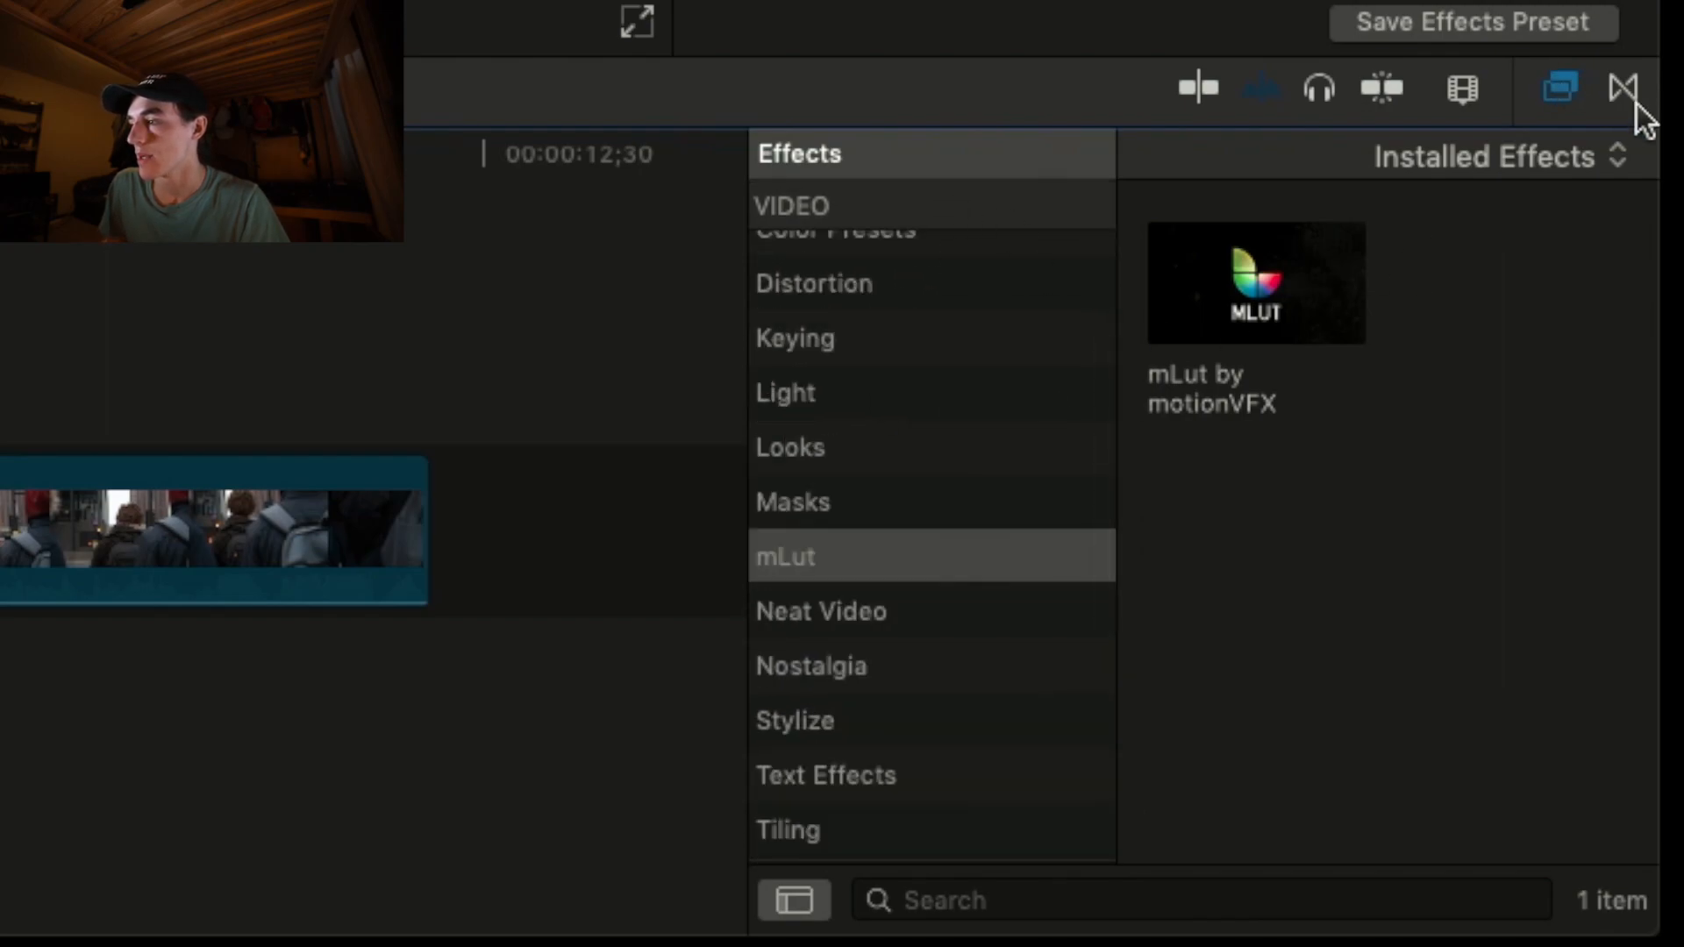
click(1567, 84)
click(1566, 82)
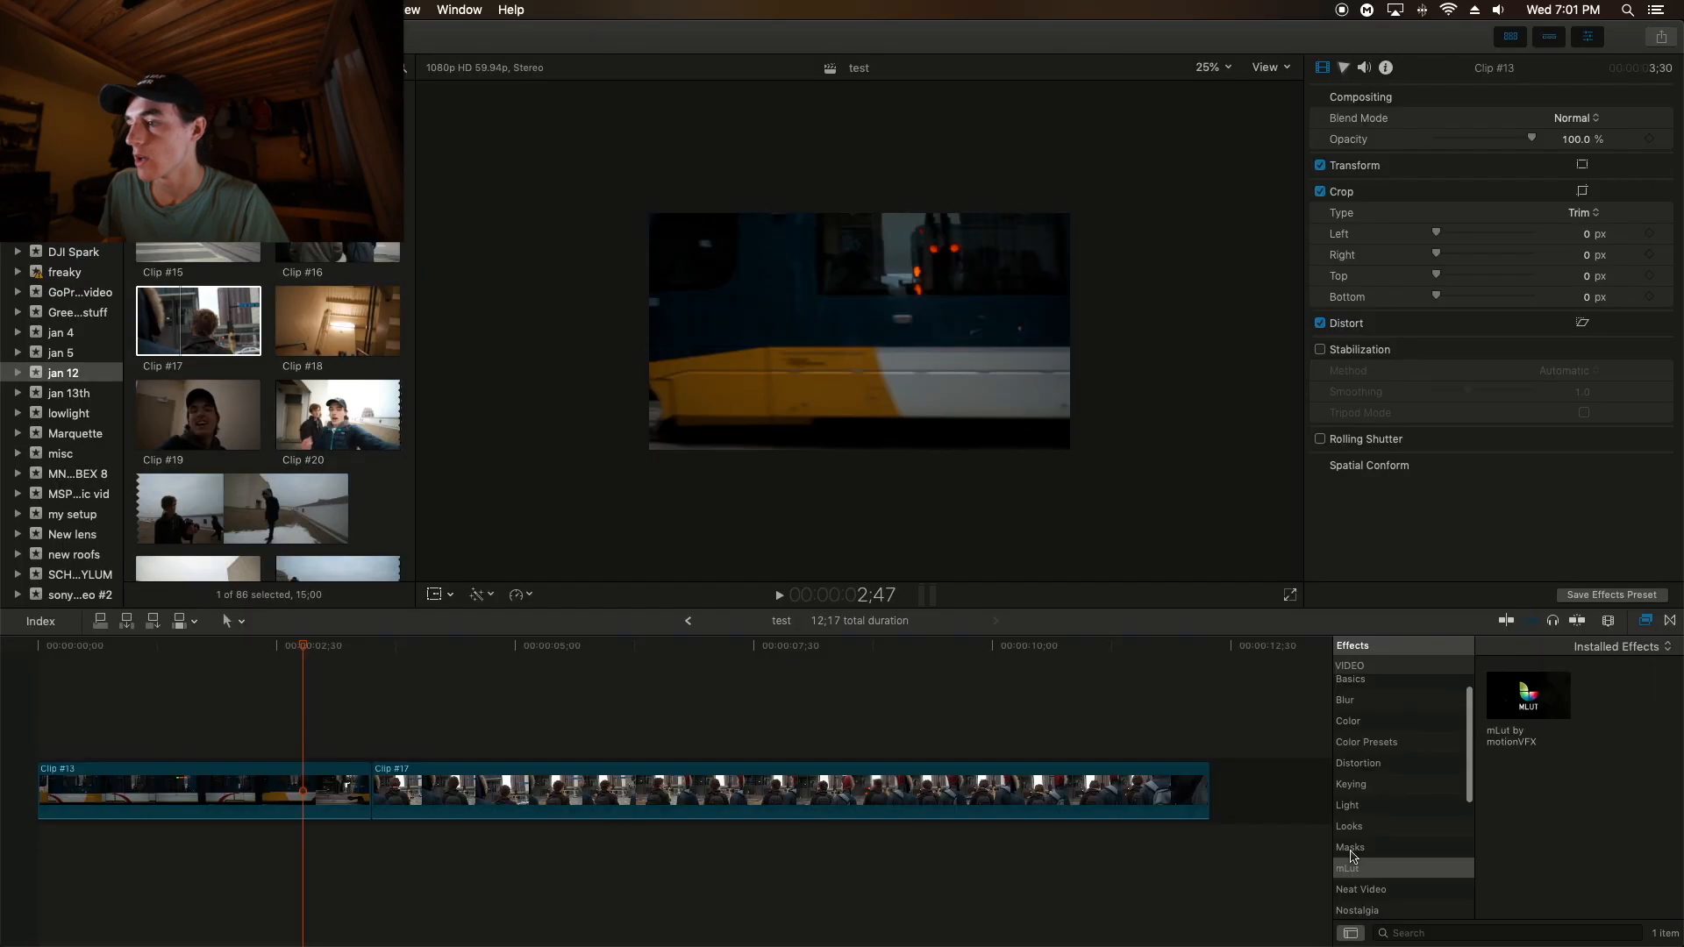
click(794, 727)
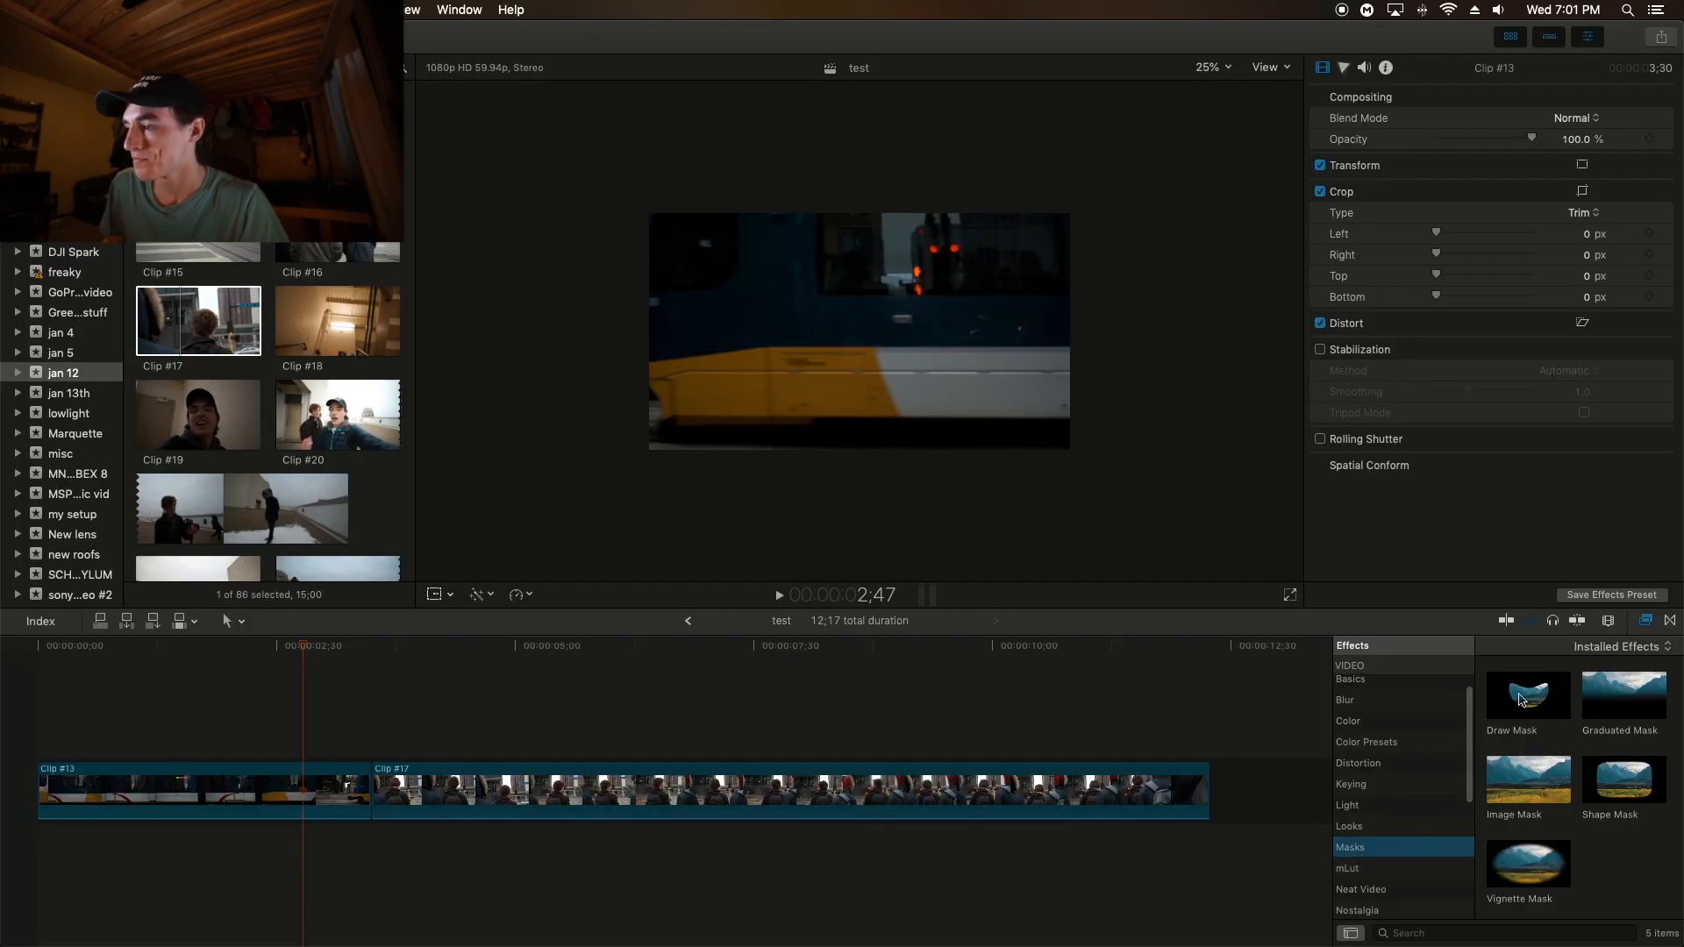
mouse_move(1524, 699)
mouse_down()
mouse_move(649, 714)
mouse_move(233, 792)
mouse_move(412, 712)
mouse_move(597, 695)
mouse_move(255, 753)
mouse_up()
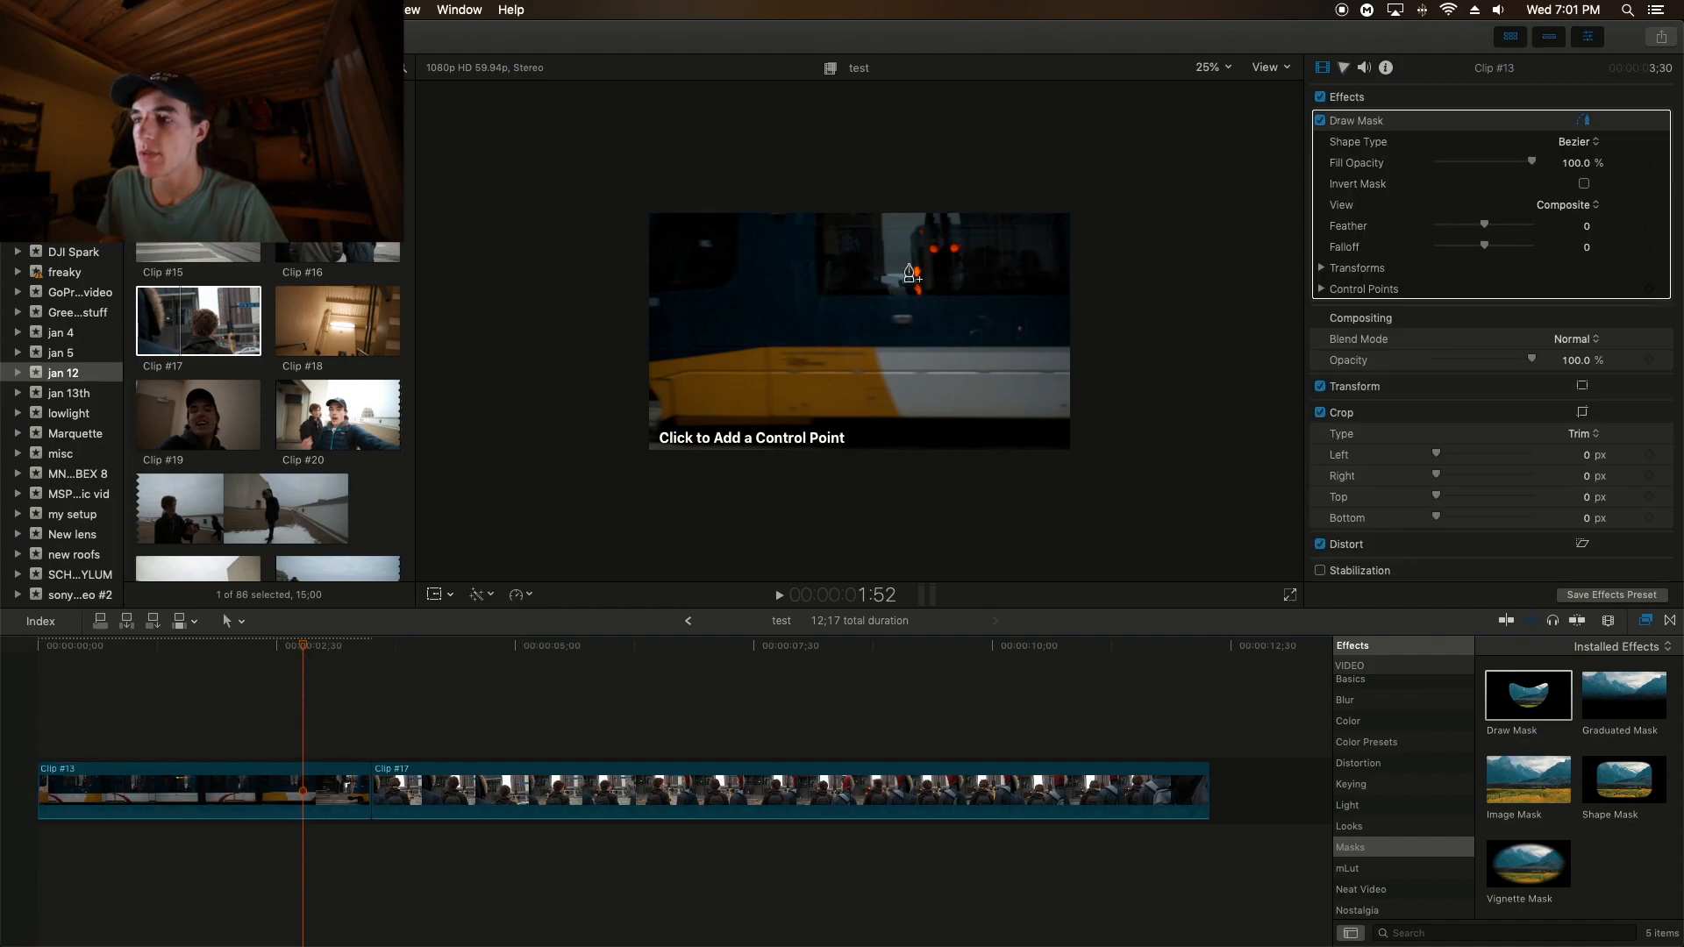
At frame 2;54, trace the train's edge with mask control points around the wheel, the coupler and up the nose
key(Right)
key(Right)
key(Right)
key(Right)
key(Right)
key(Right)
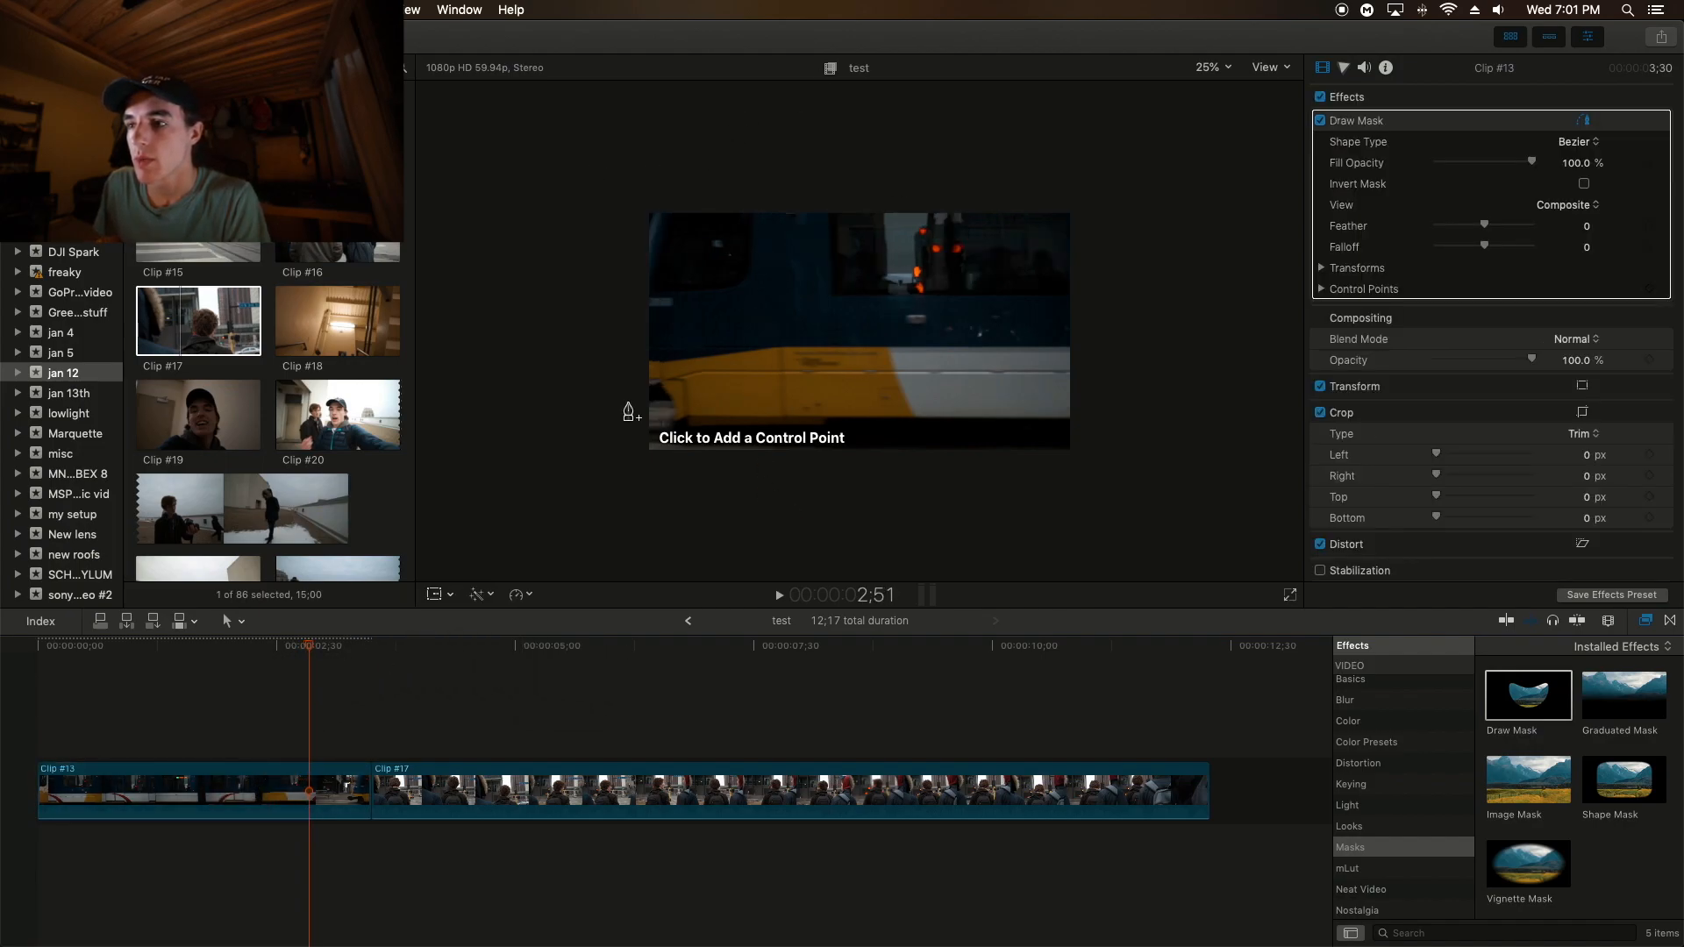
key(Right)
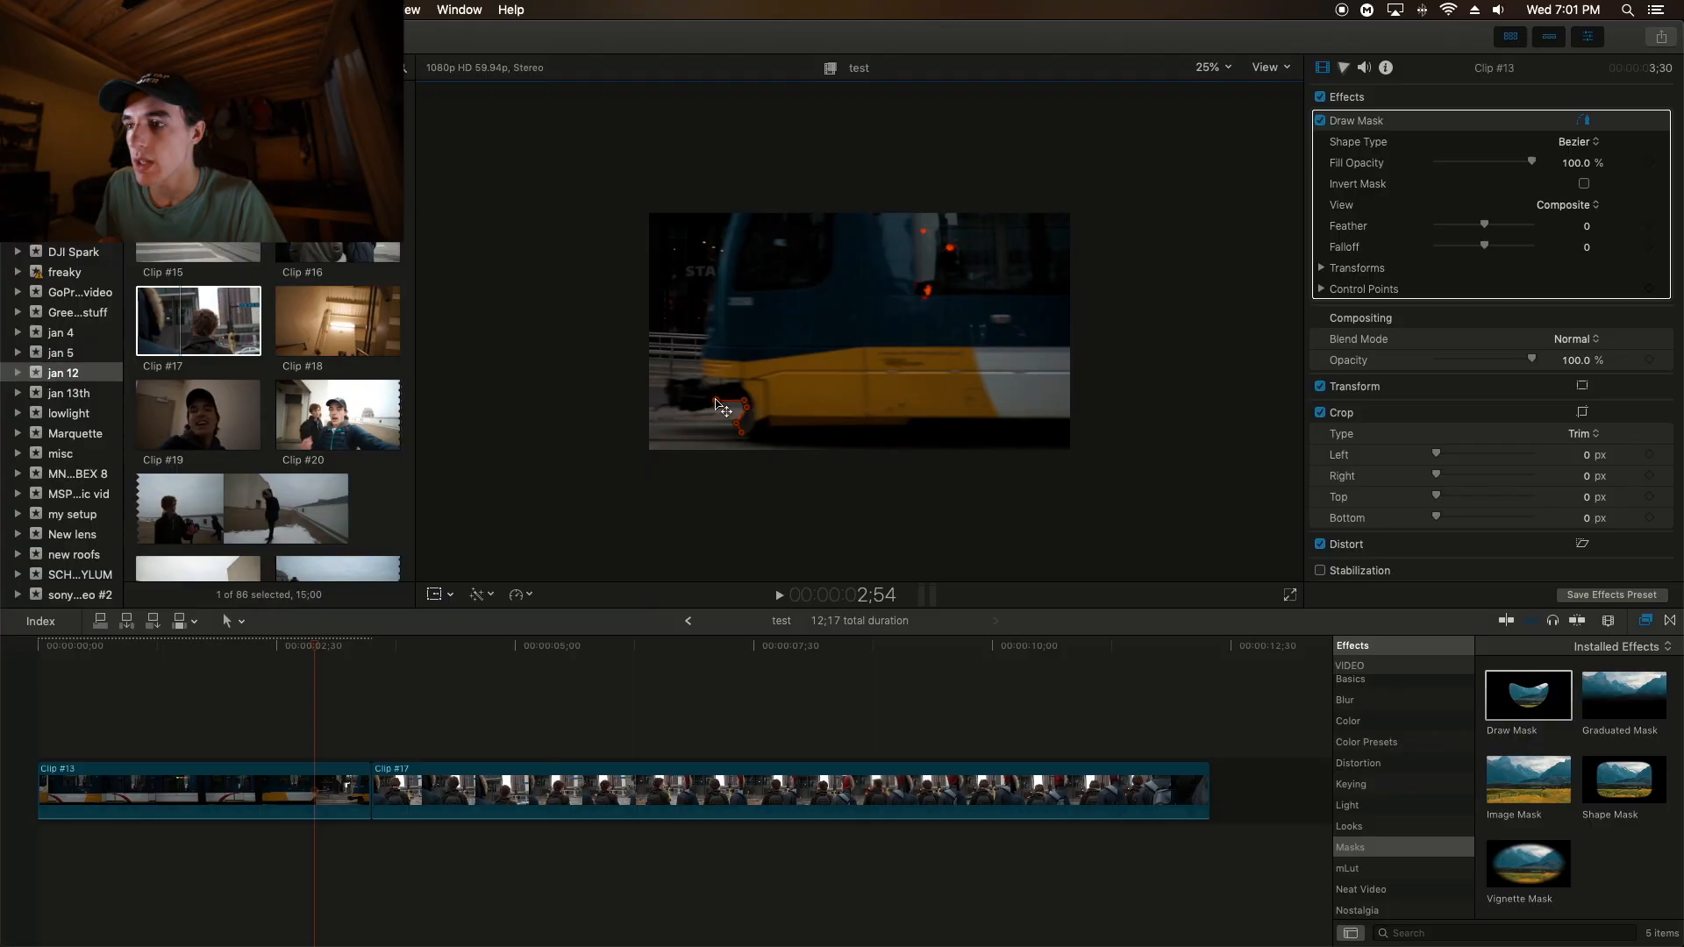
click(716, 402)
drag(737, 389, 739, 390)
click(742, 432)
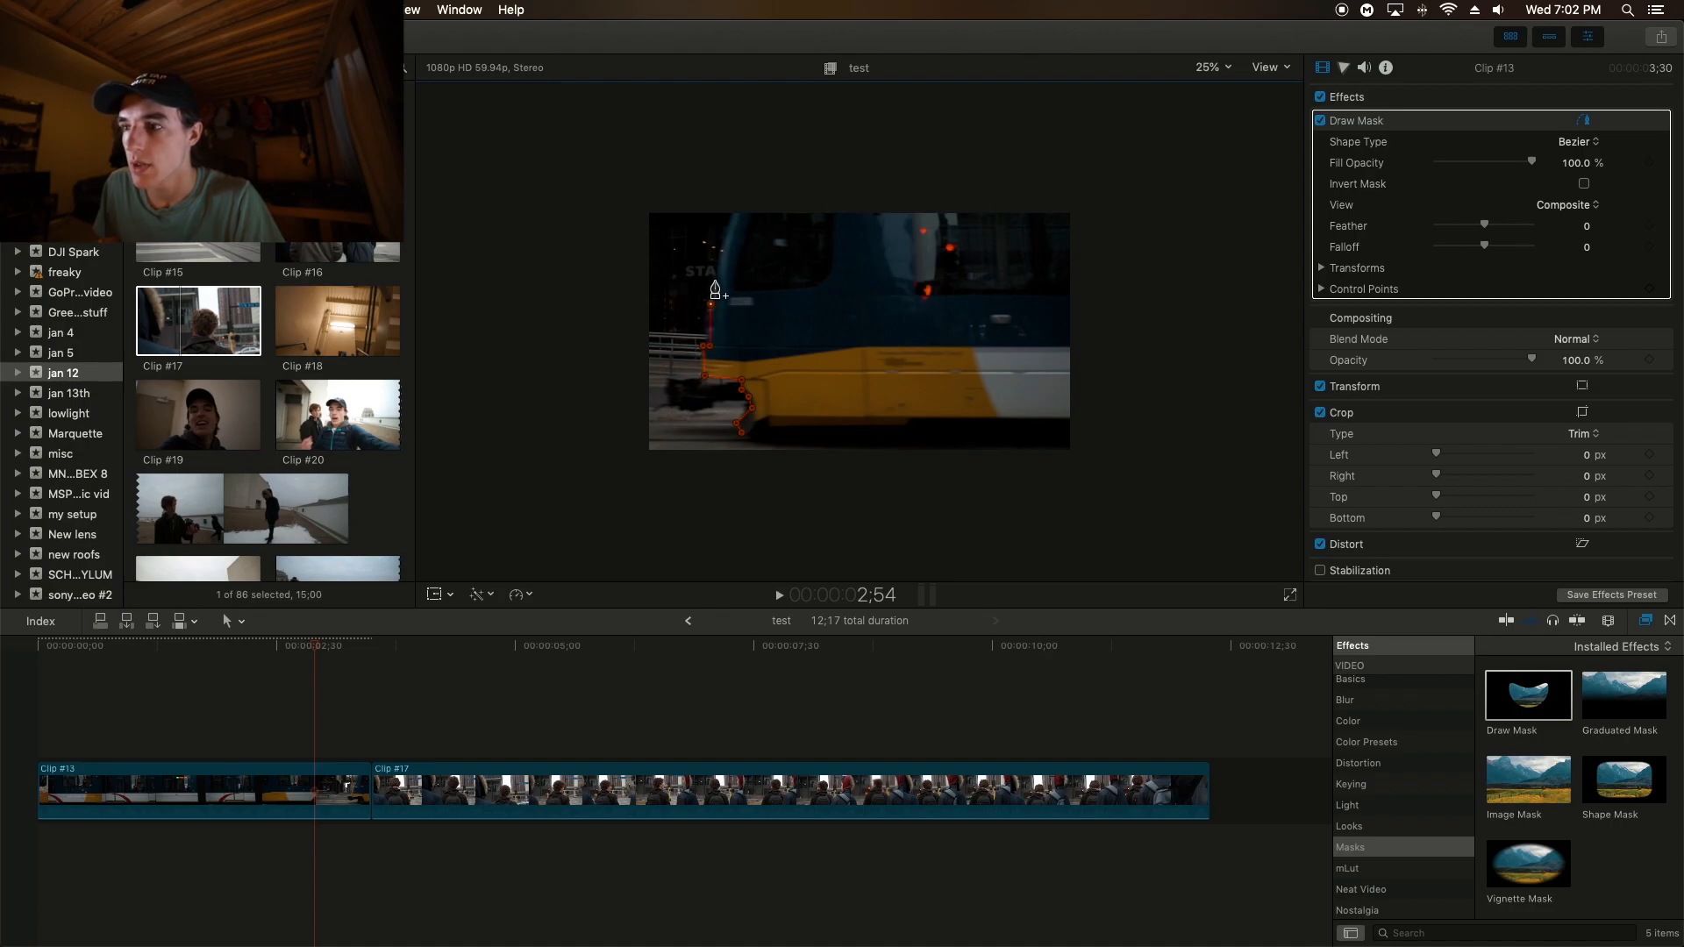
Close the mask around the train body with corners outside the picture, use the Linear shape type, and nudge it onto the train's edge
click(748, 191)
click(1089, 173)
click(1127, 504)
click(713, 512)
click(741, 432)
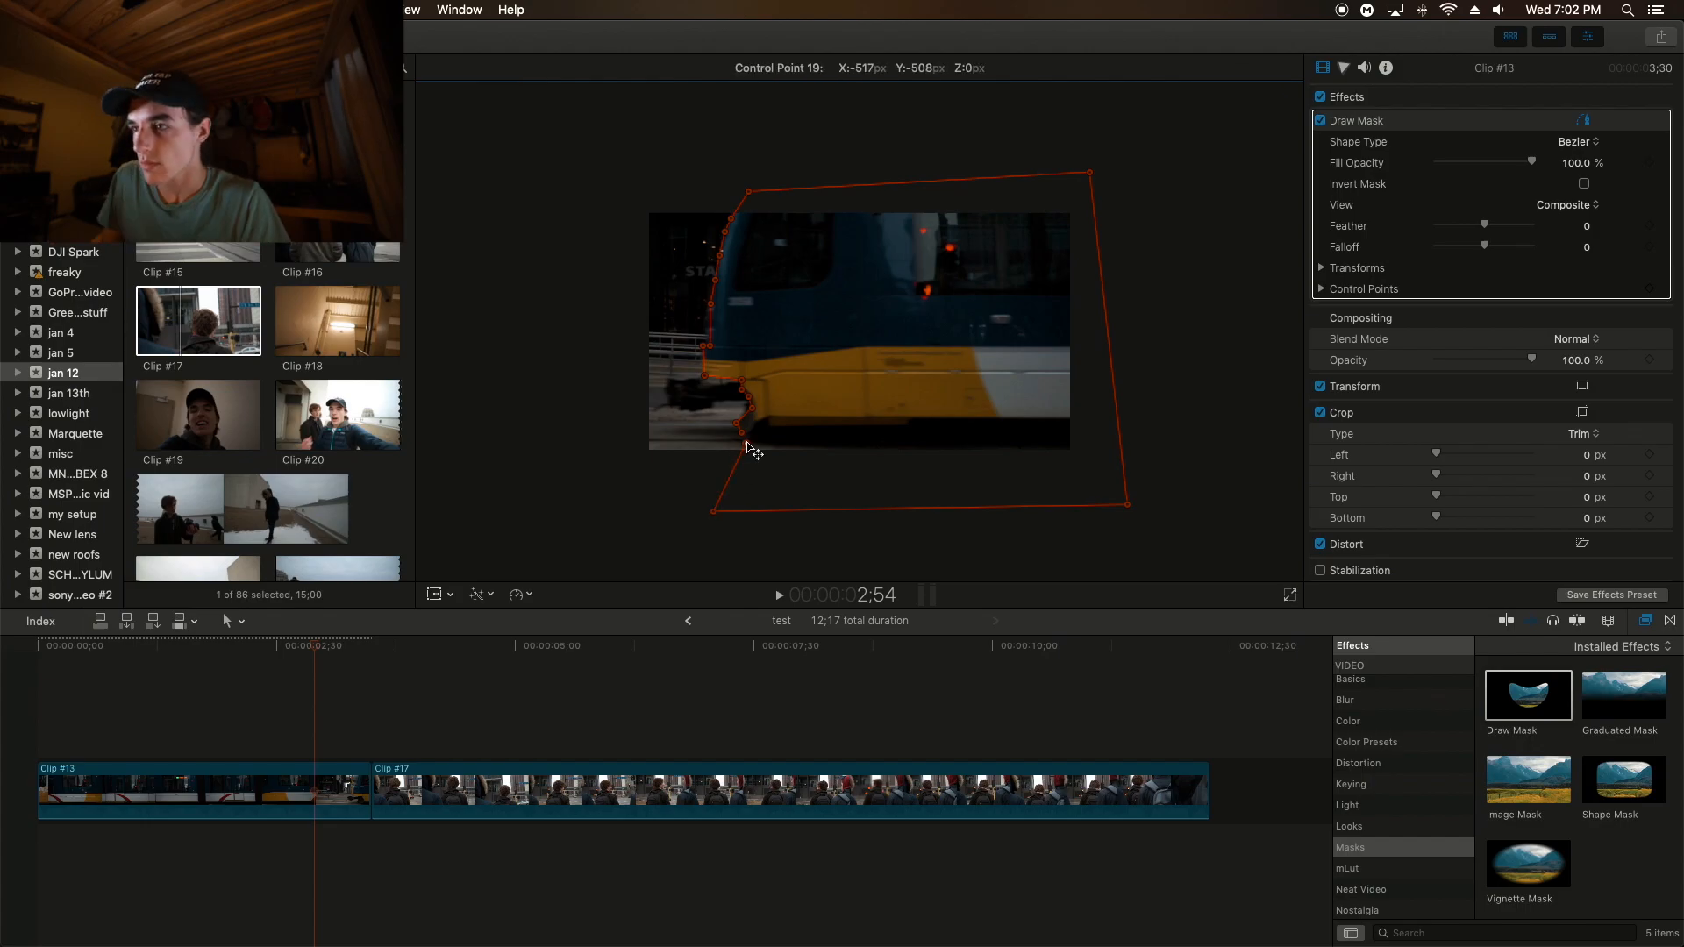
drag(728, 520, 759, 482)
mouse_move(861, 369)
mouse_down()
mouse_move(805, 369)
mouse_move(858, 368)
mouse_up()
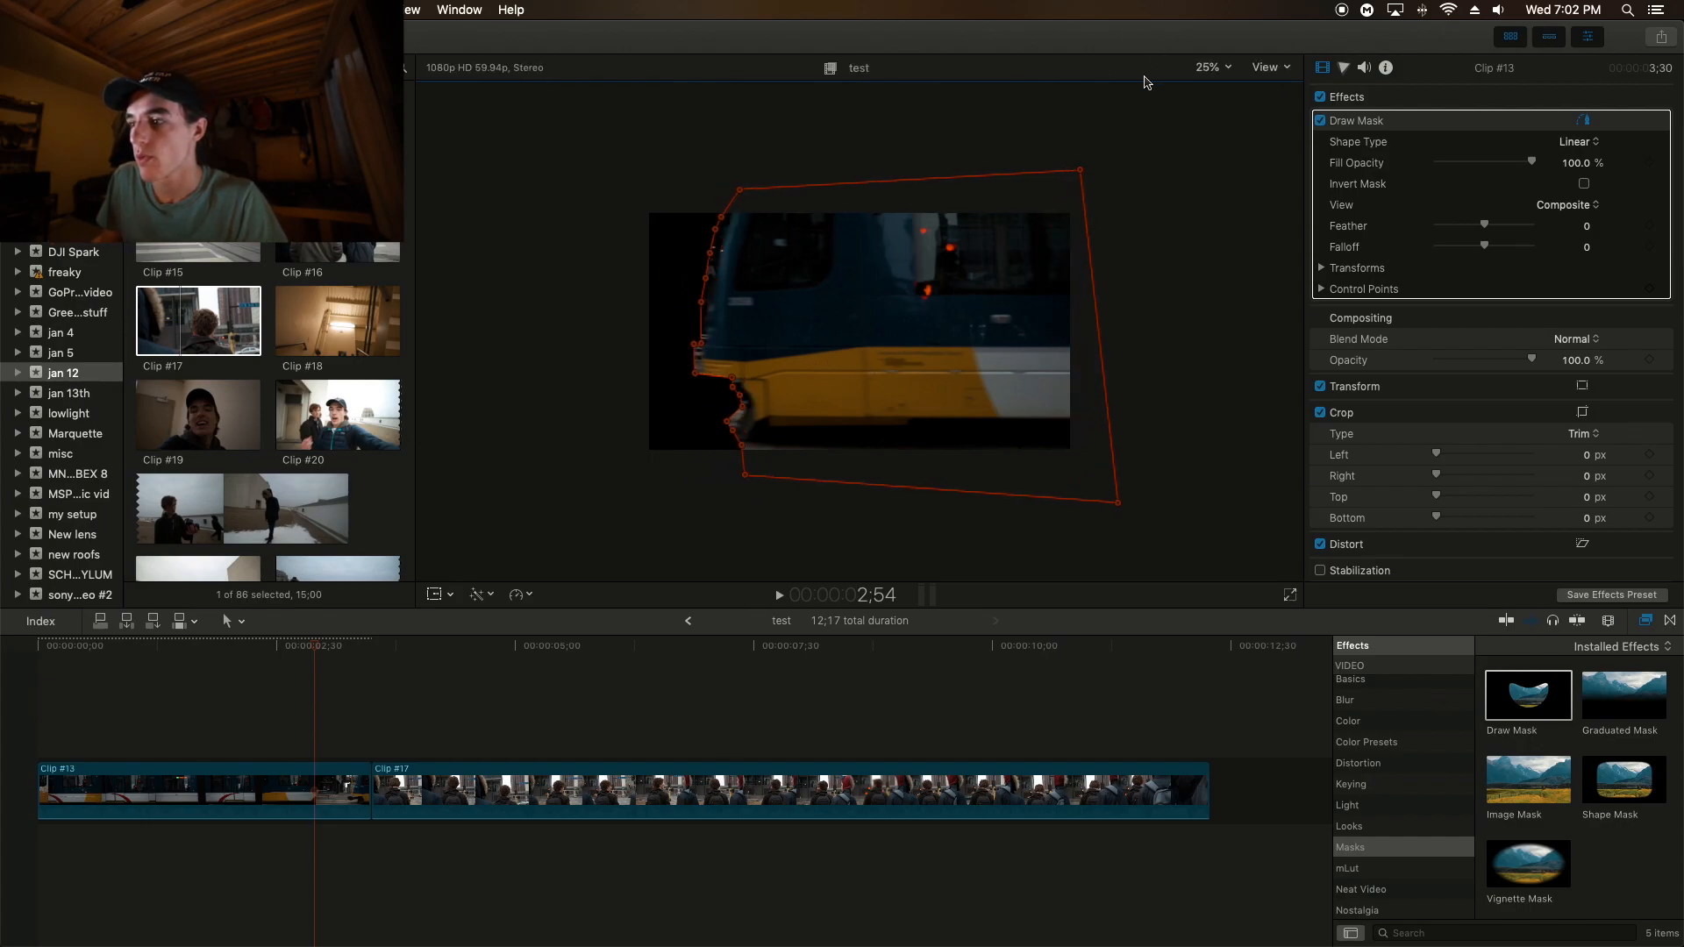
drag(1080, 169, 1239, 132)
drag(1118, 503, 1202, 525)
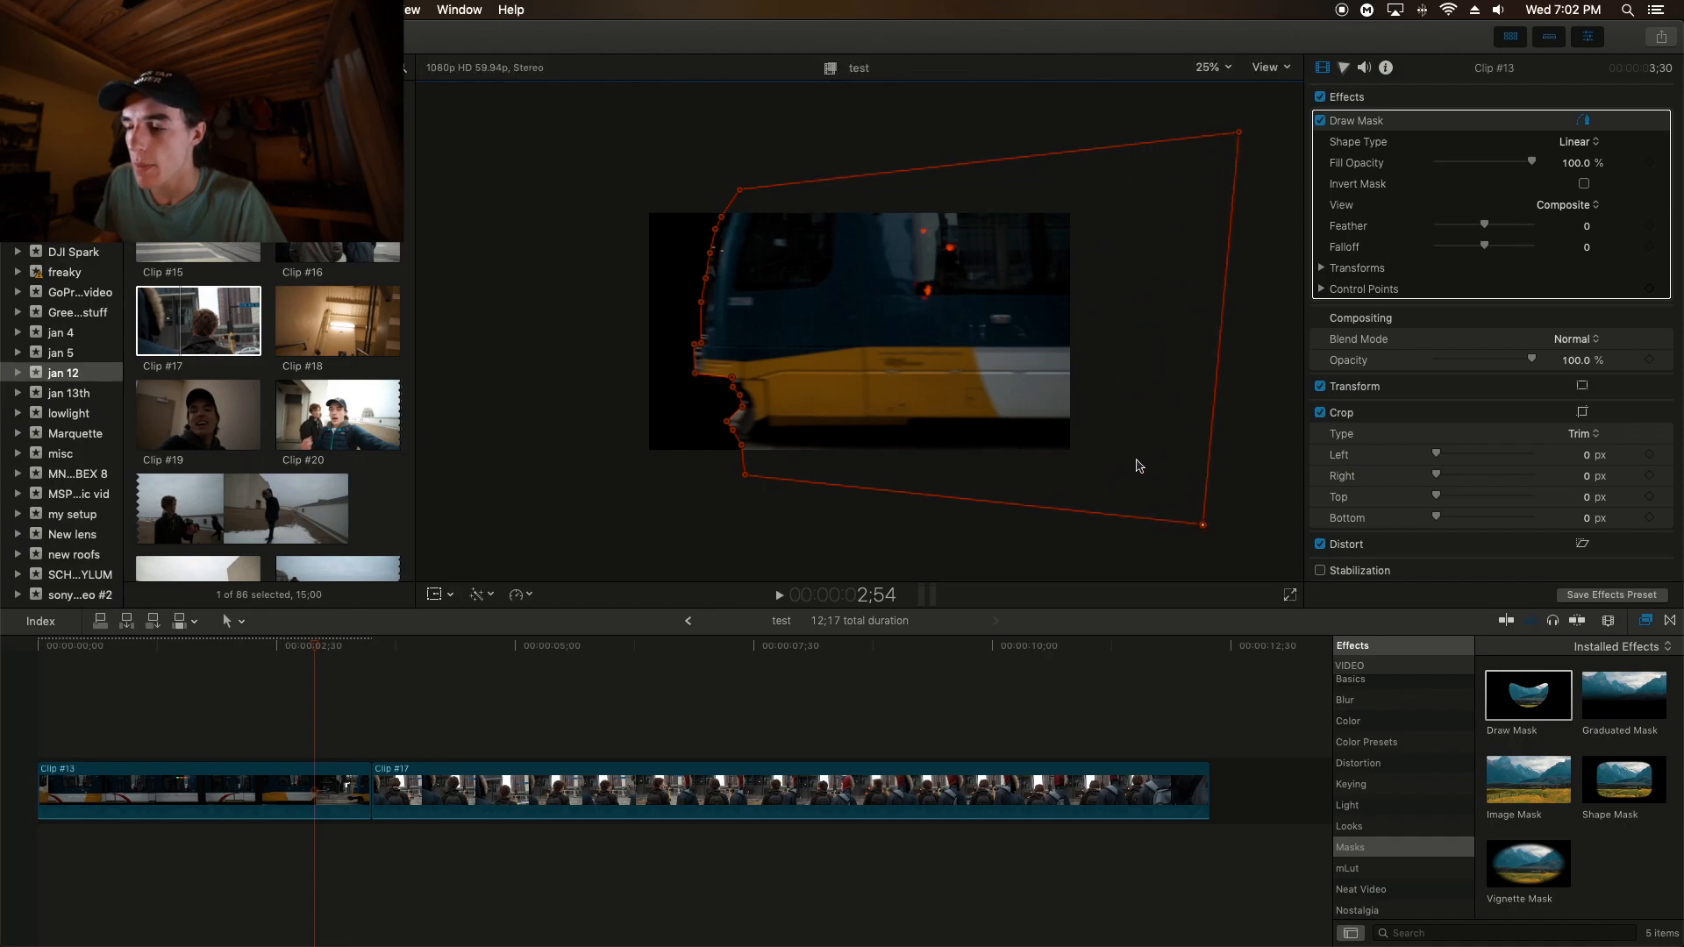
drag(1114, 403, 1001, 398)
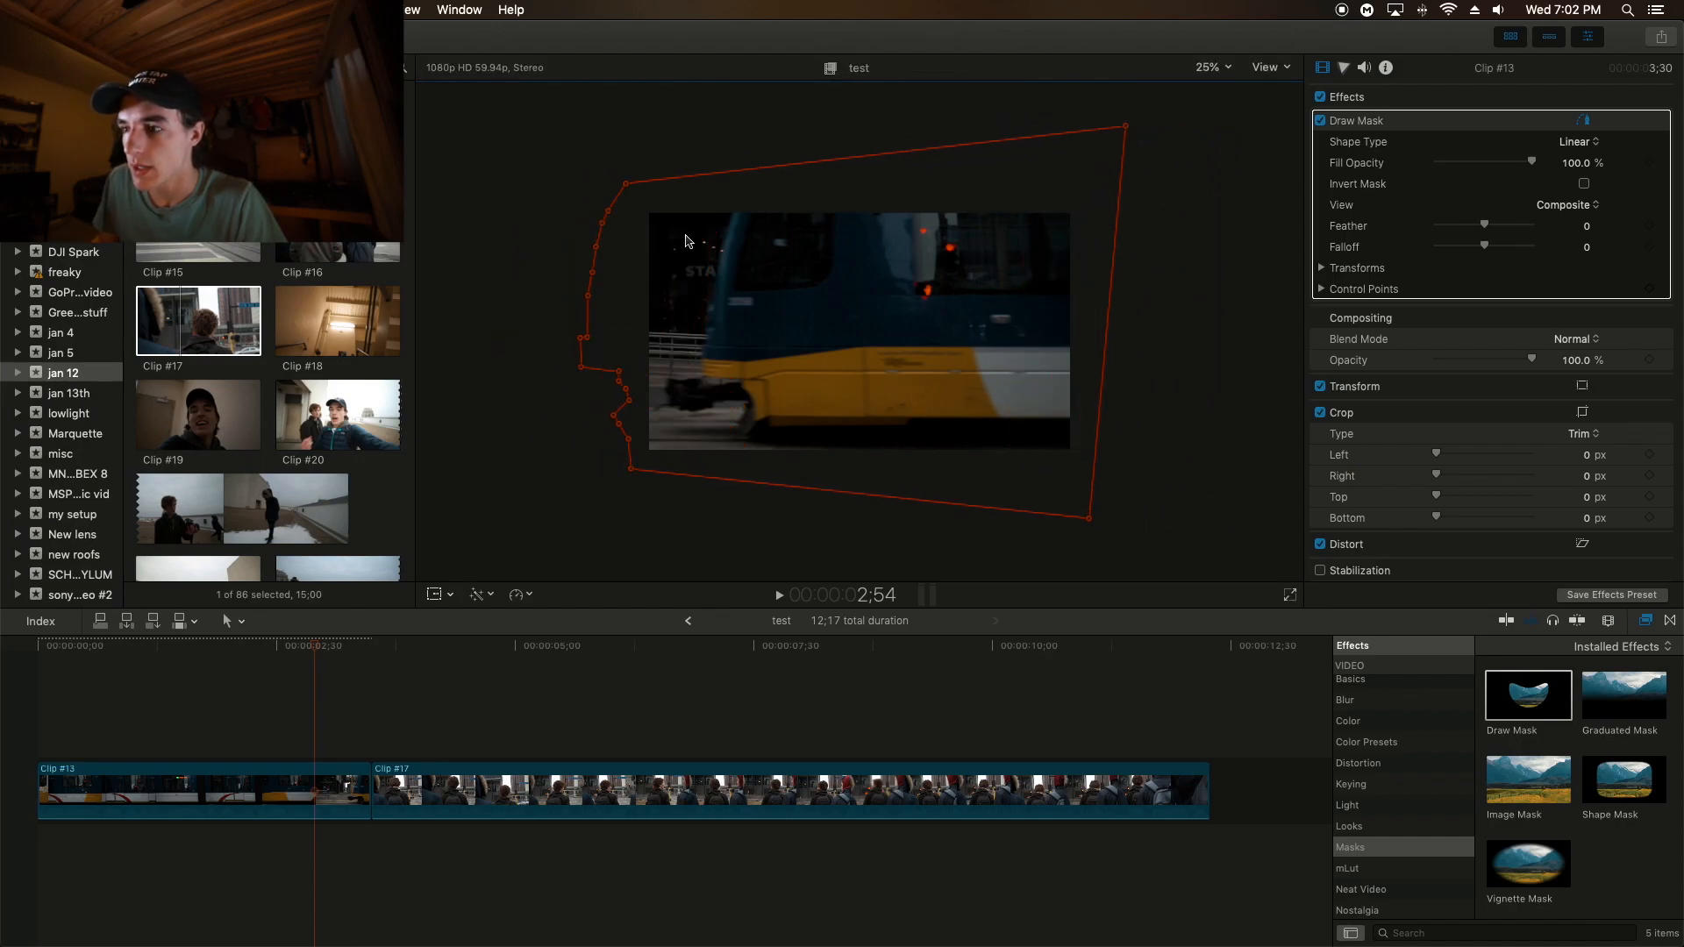
key(super+z)
Pull the mask's two outer corners farther beyond the frame, then shift the whole mask left until the full picture shows
mouse_move(865, 365)
mouse_down()
mouse_move(808, 361)
mouse_move(856, 363)
mouse_up()
drag(1080, 169, 1239, 132)
drag(1118, 502, 1203, 525)
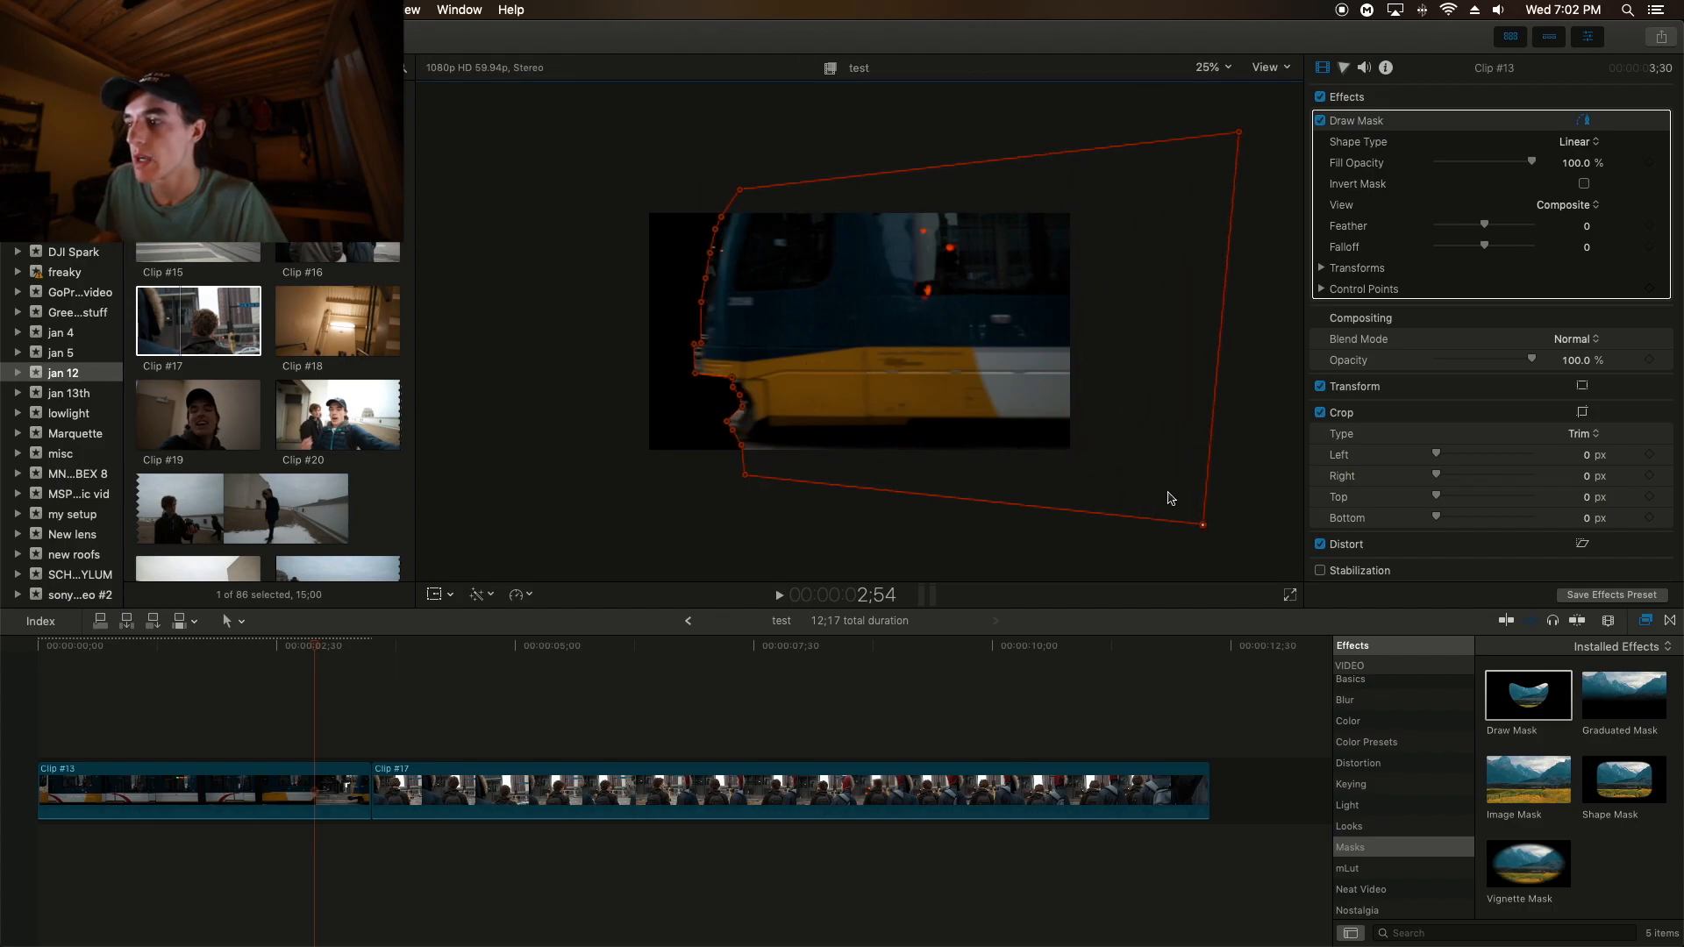
drag(1117, 409, 1005, 403)
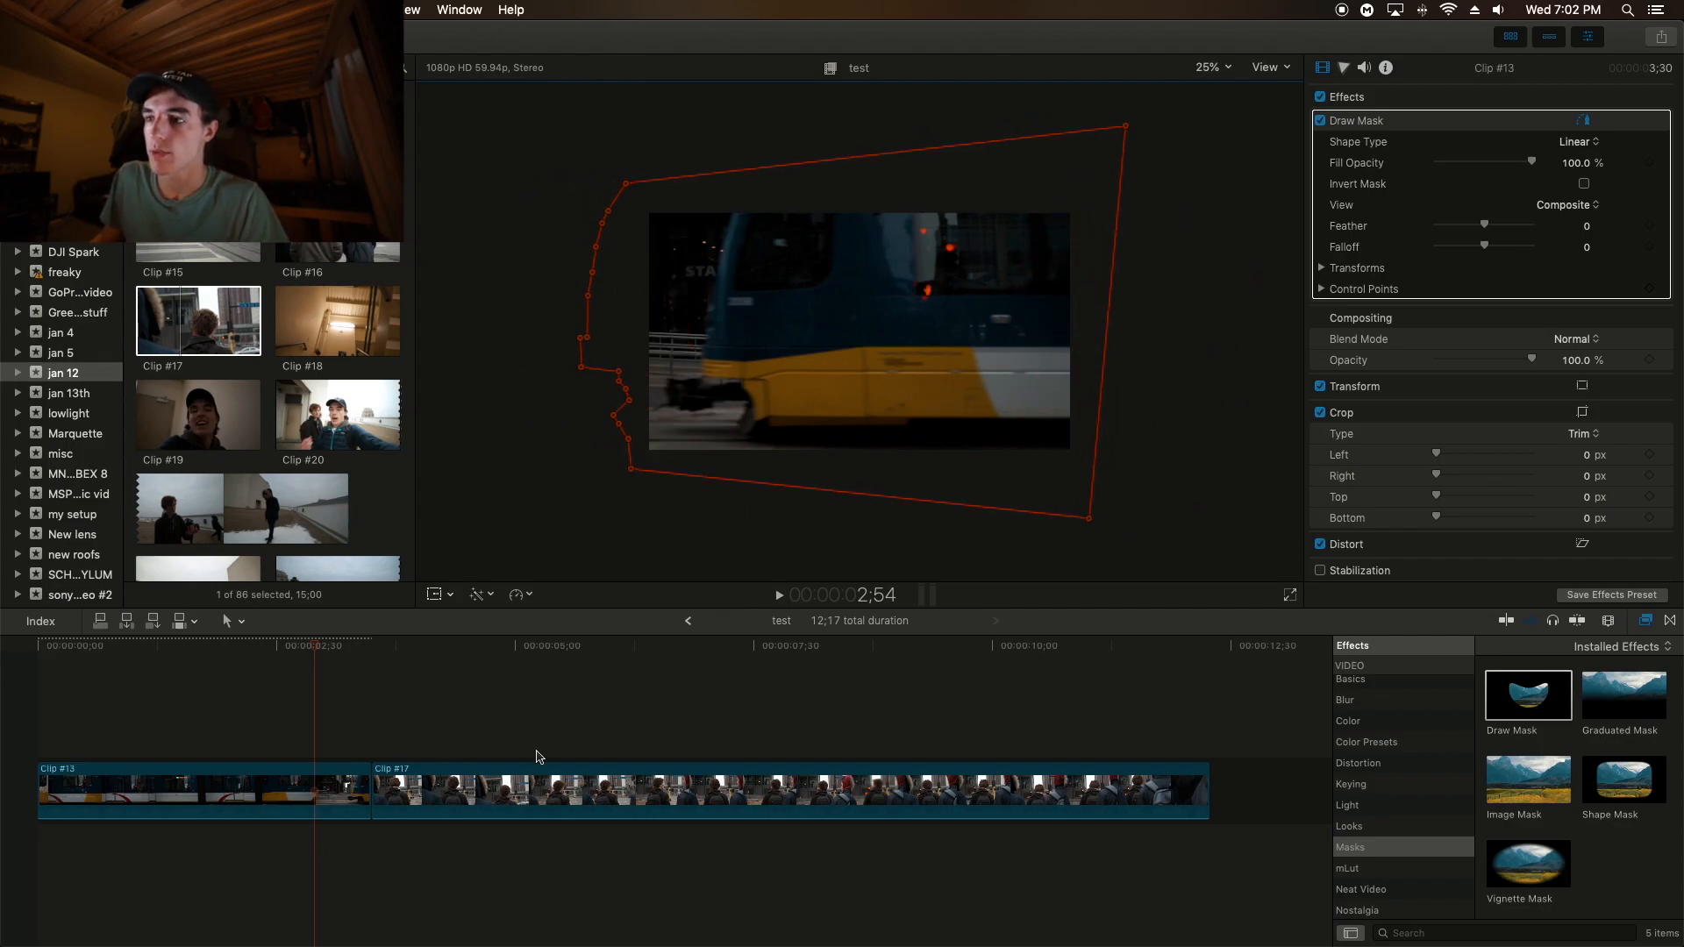
At 2;45, add Draw Mask keyframes for Position, Rotation, Scale and Control Points
mouse_move(315, 649)
mouse_down()
mouse_move(282, 650)
mouse_move(316, 650)
mouse_move(300, 649)
mouse_up()
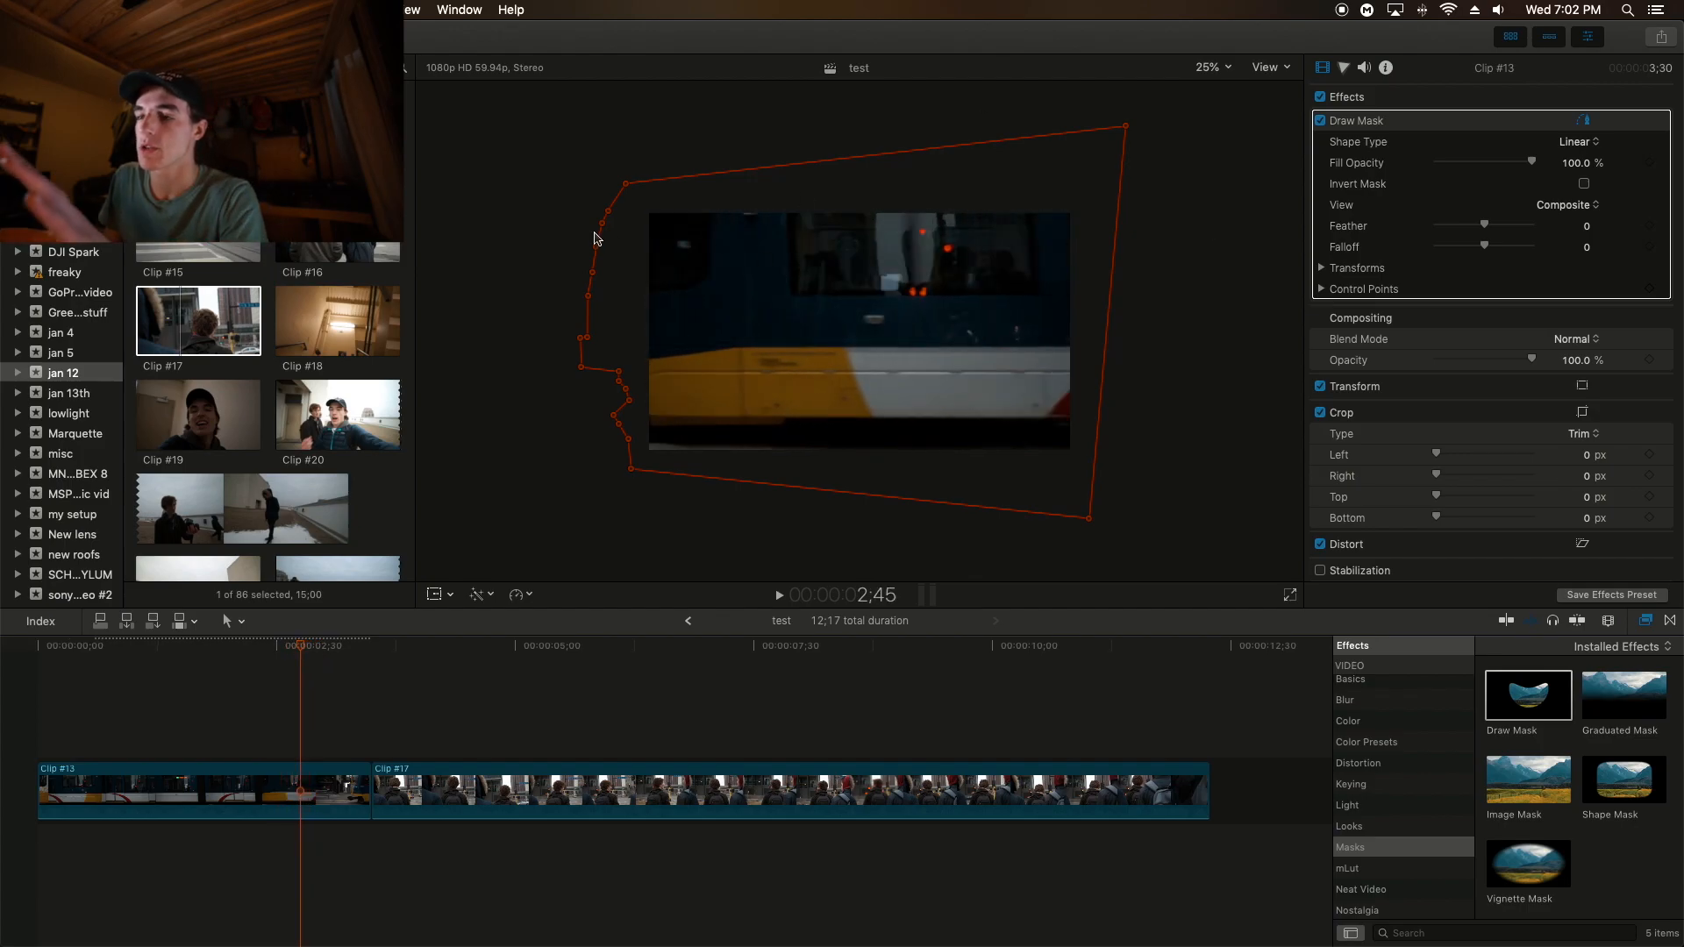
click(1512, 269)
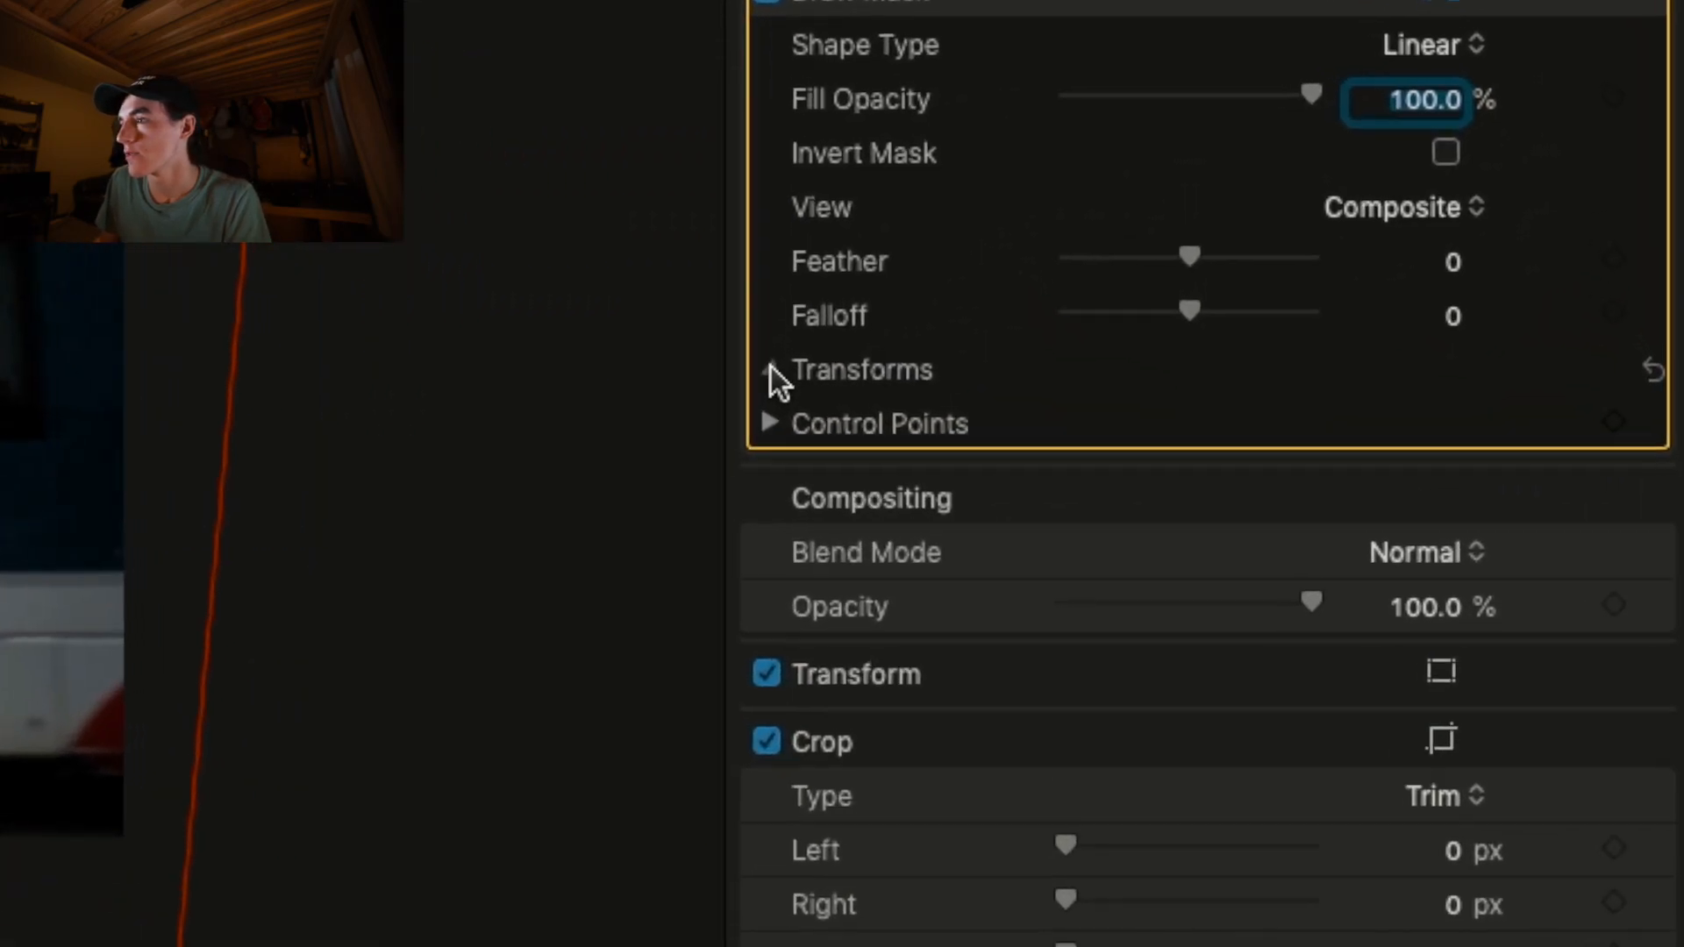
click(1321, 268)
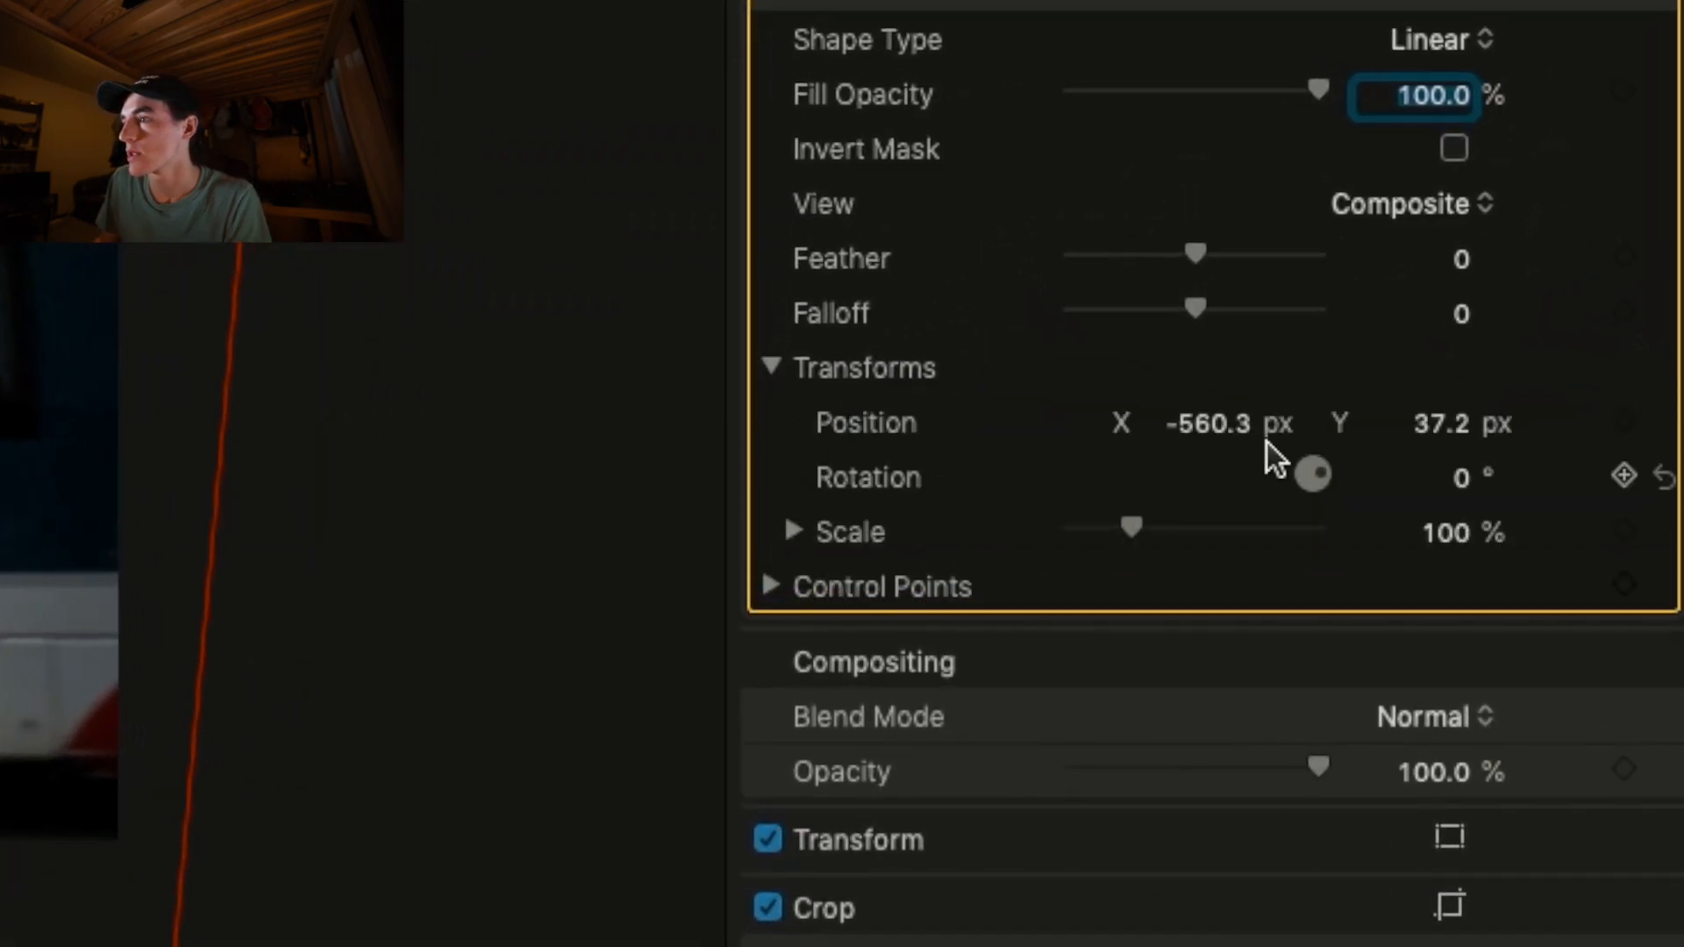
click(1624, 477)
click(1625, 530)
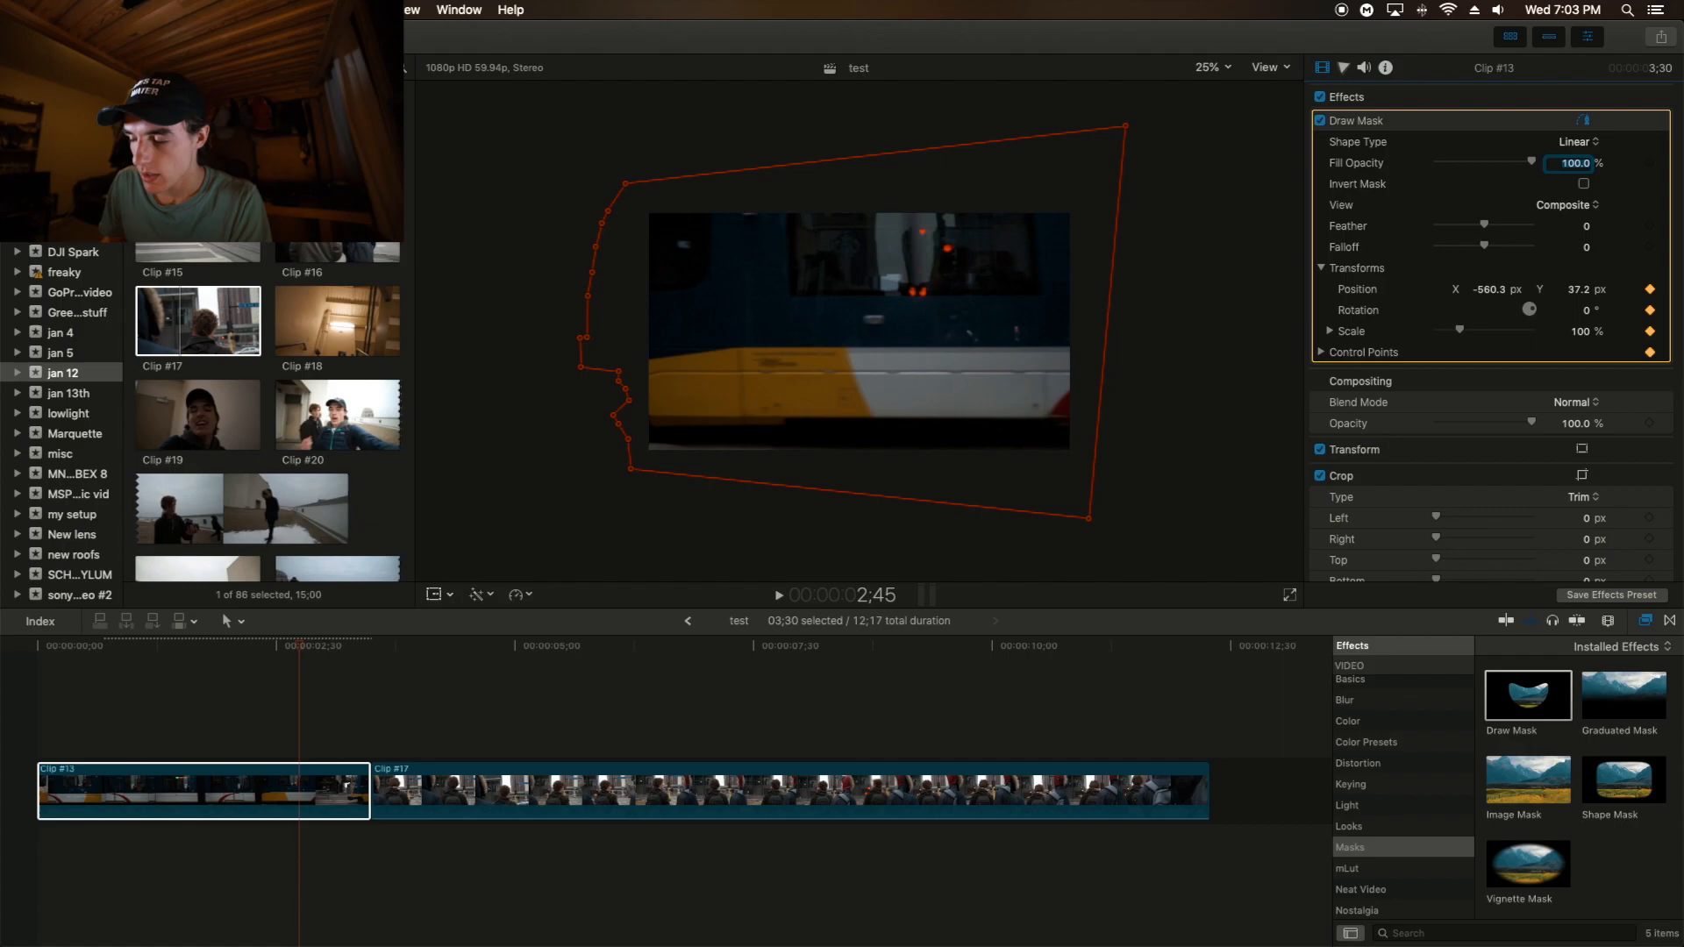
Step from 2;45 to 2;53, moving the mask and its lower edge point to follow the train's edge, ending at position X -52.1, Y -6.1
key(Right)
key(Right)
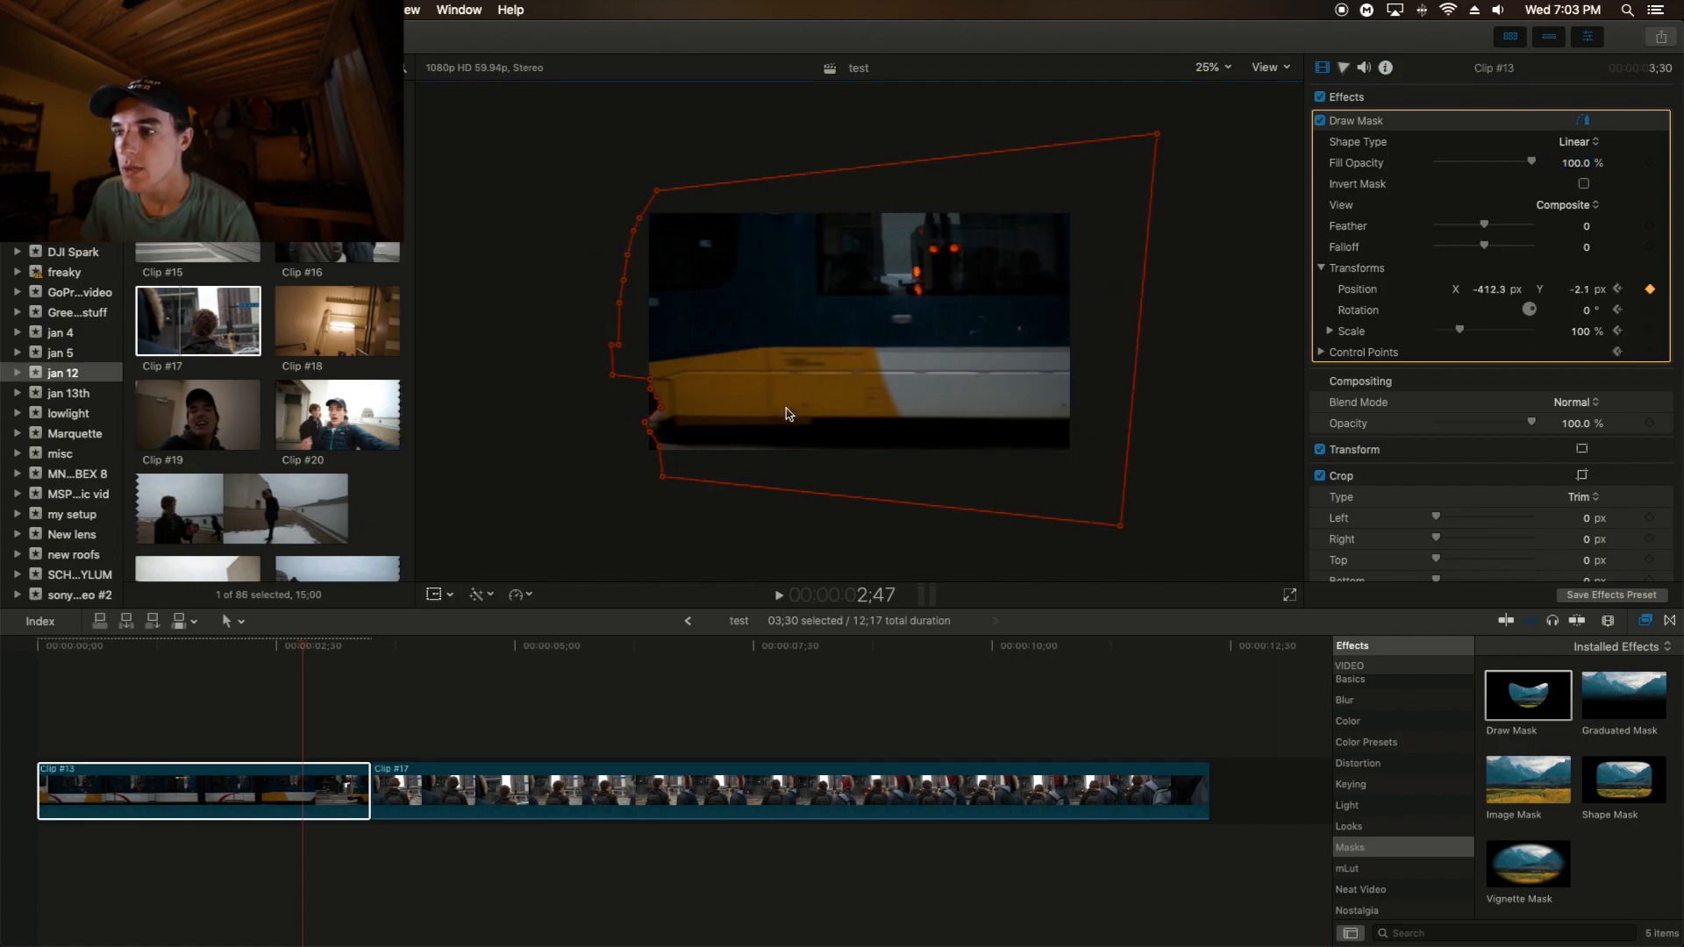
key(Right)
key(Right)
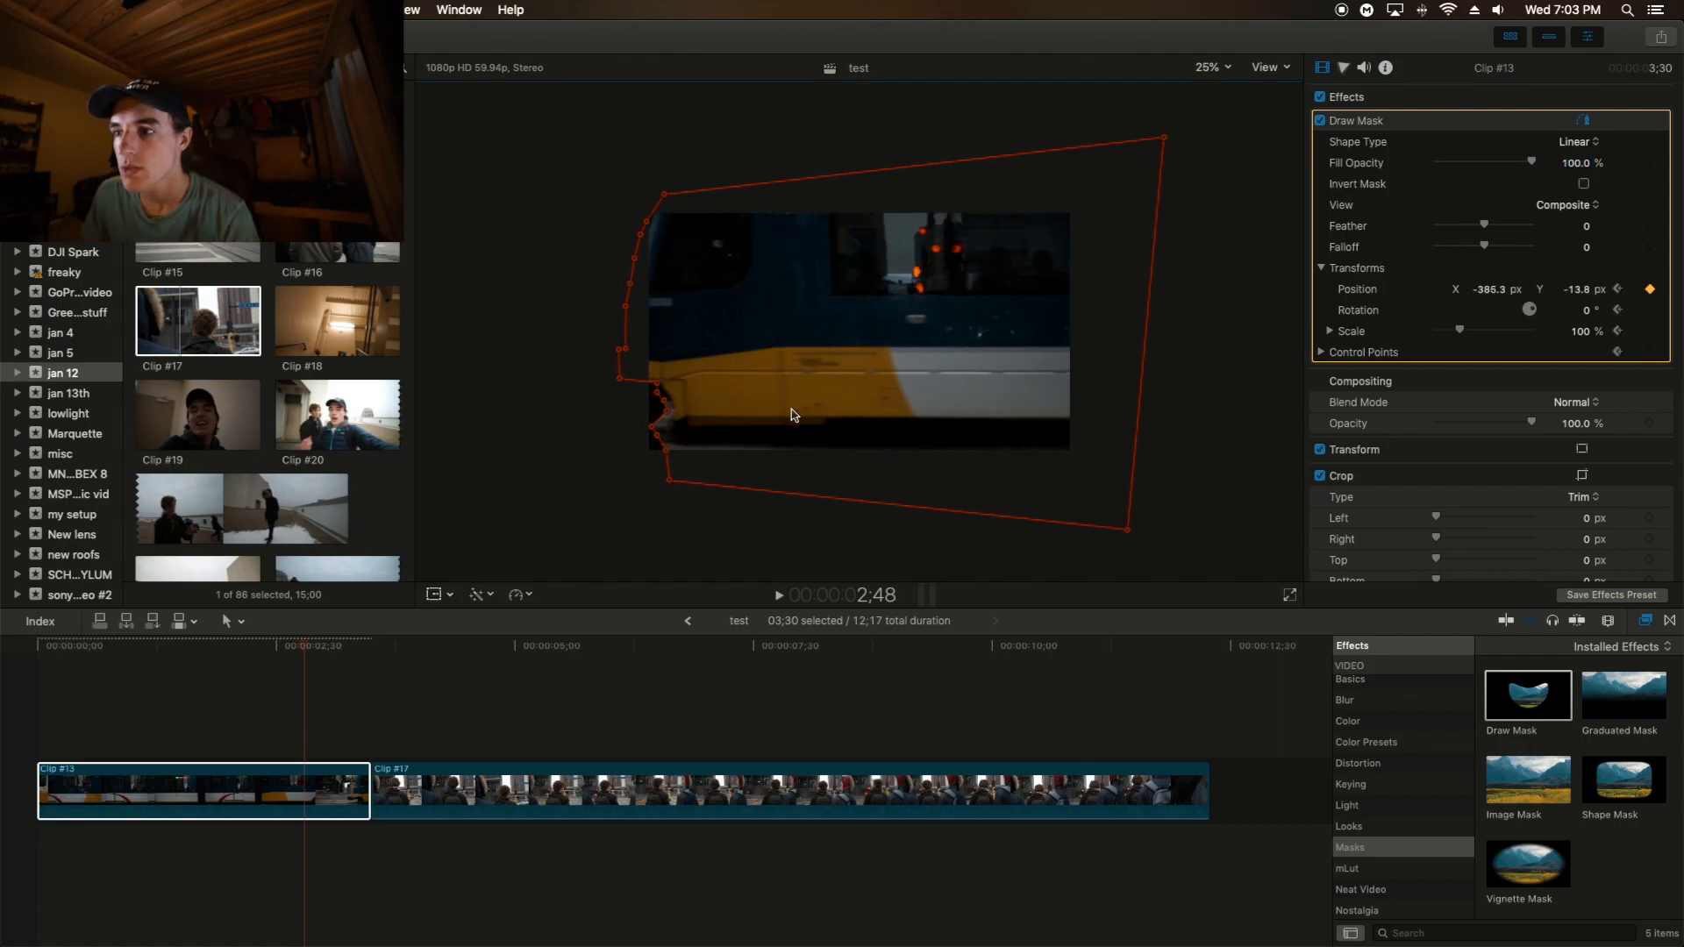
drag(786, 412, 806, 414)
key(Right)
key(Right)
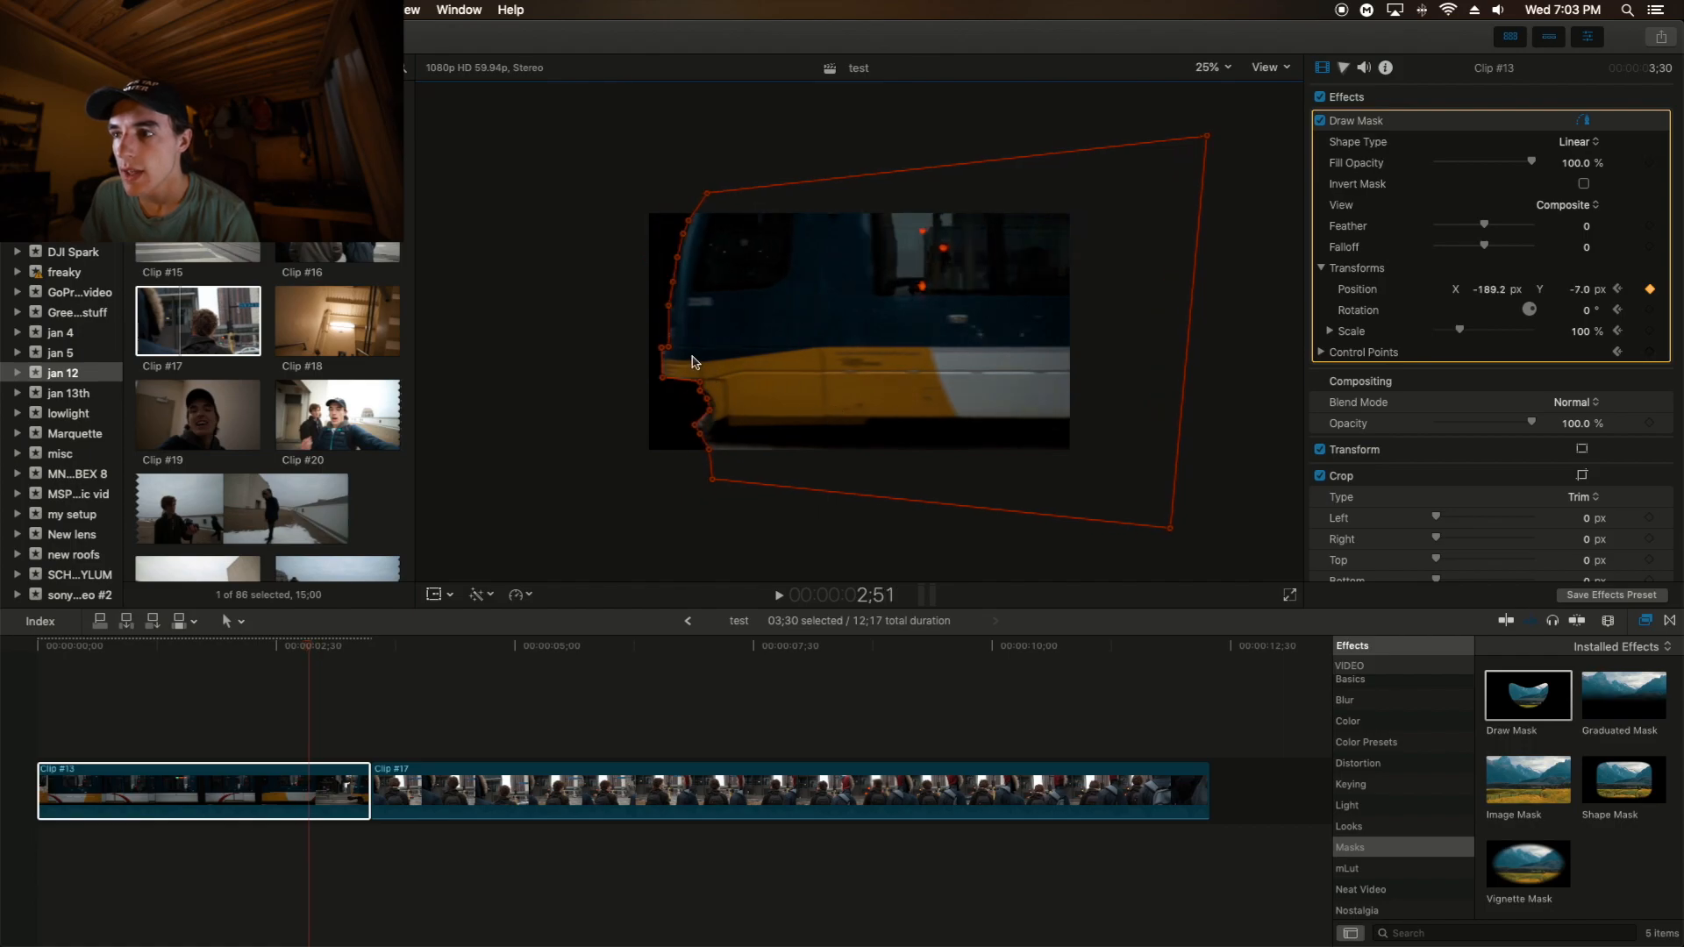
drag(711, 419, 707, 438)
key(Right)
key(Right)
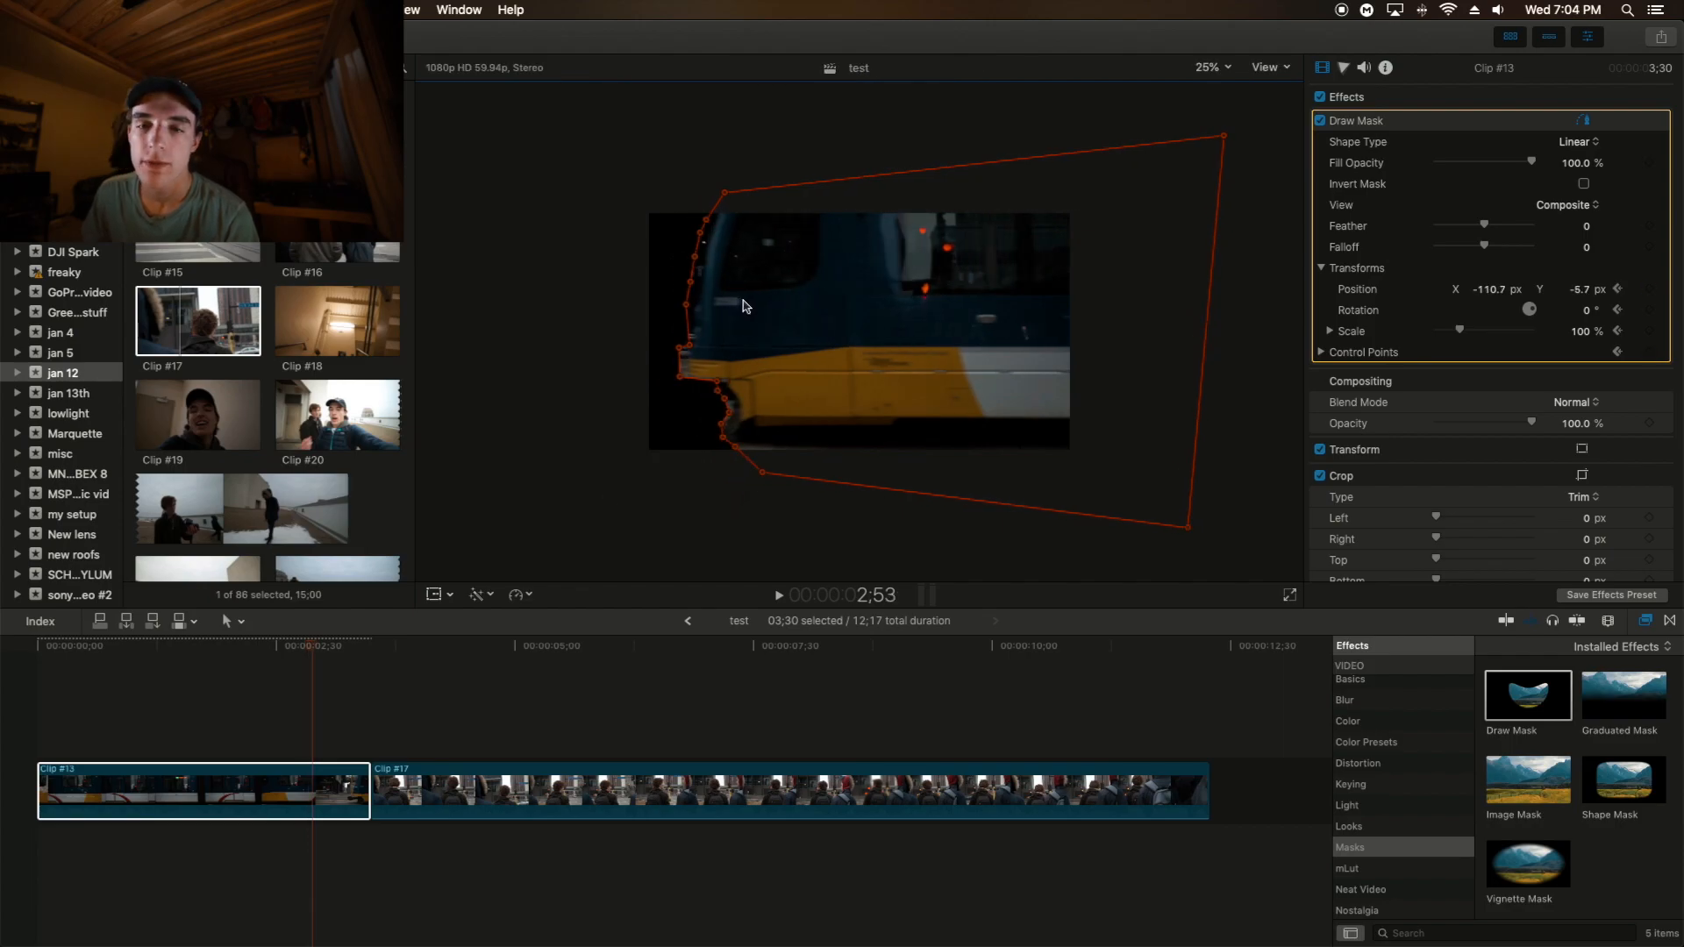
drag(744, 306, 757, 306)
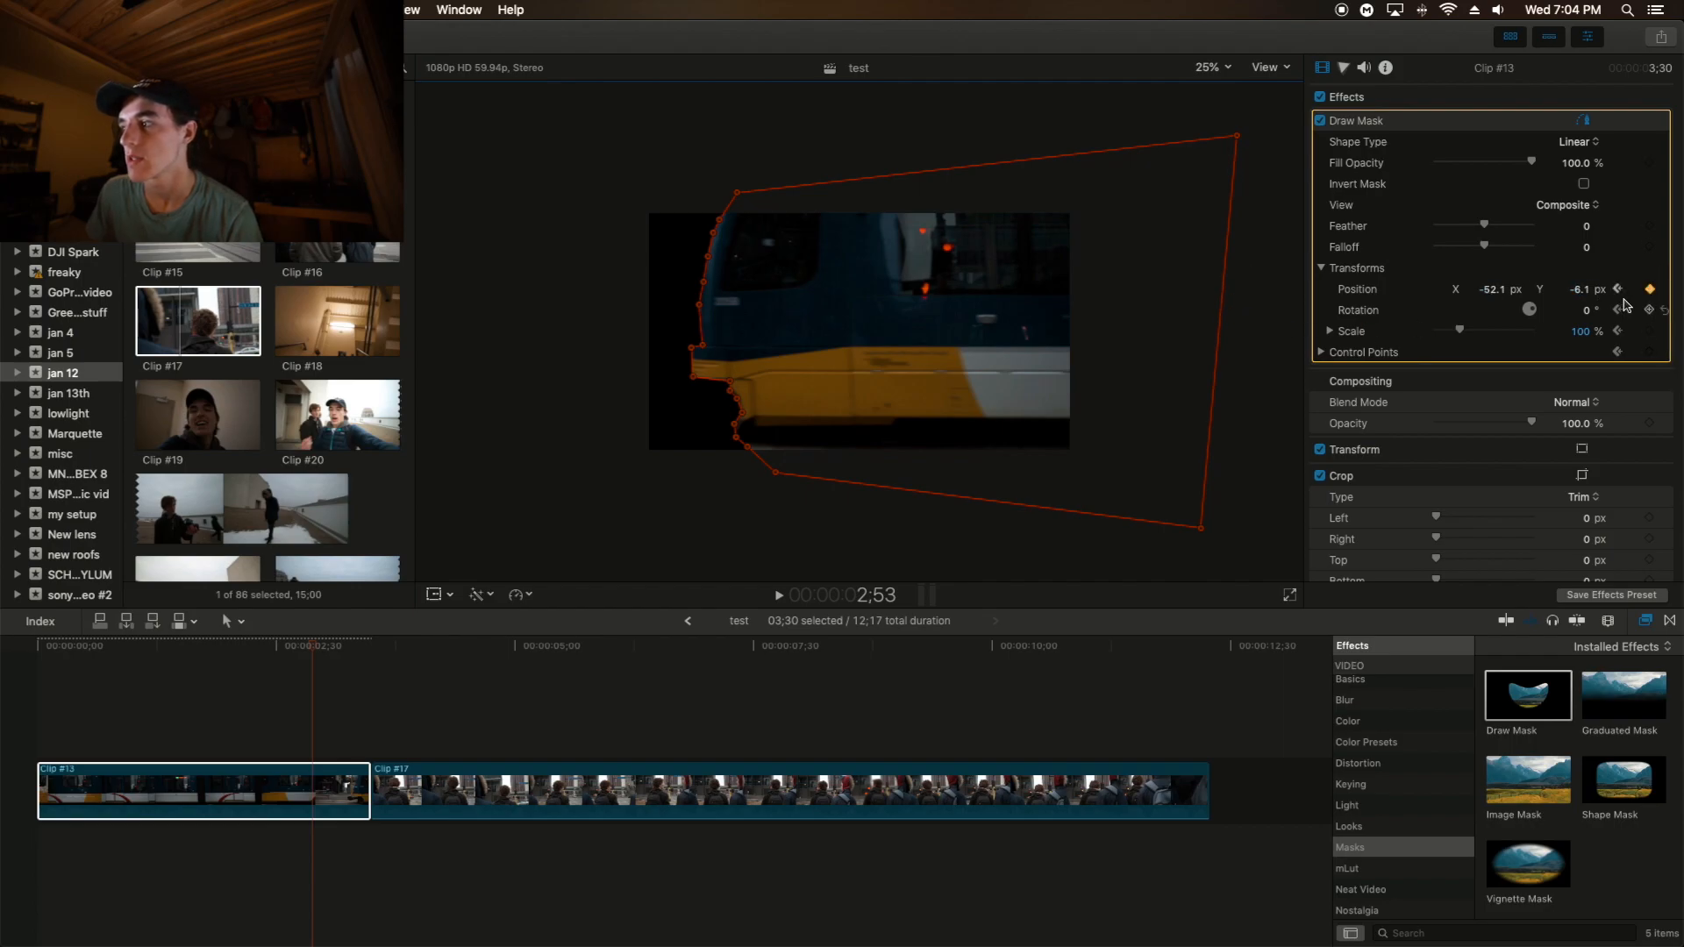
Advance past 2;53 in small frame steps, shifting the mask with the train and refitting its edge points around the nose and wheel
key(Right)
key(Right)
key(Right)
drag(833, 351, 865, 350)
drag(734, 346, 735, 349)
key(Right)
key(Right)
drag(892, 413, 940, 412)
key(Right)
key(Right)
drag(784, 345, 790, 325)
drag(812, 379, 823, 384)
Continue tracking the train across the middle of the picture, moving the mask right and correcting two of its edge points
key(Right)
key(Right)
key(Right)
drag(957, 398, 997, 398)
key(Right)
key(Right)
key(Right)
key(Right)
key(Right)
drag(895, 326, 898, 327)
drag(925, 392, 935, 394)
Move the mask right to follow the train out of the picture, and step through the remaining frames
key(Right)
key(Right)
key(Right)
key(Right)
drag(1023, 413, 1173, 417)
key(Right)
key(Right)
key(Right)
key(Right)
key(Right)
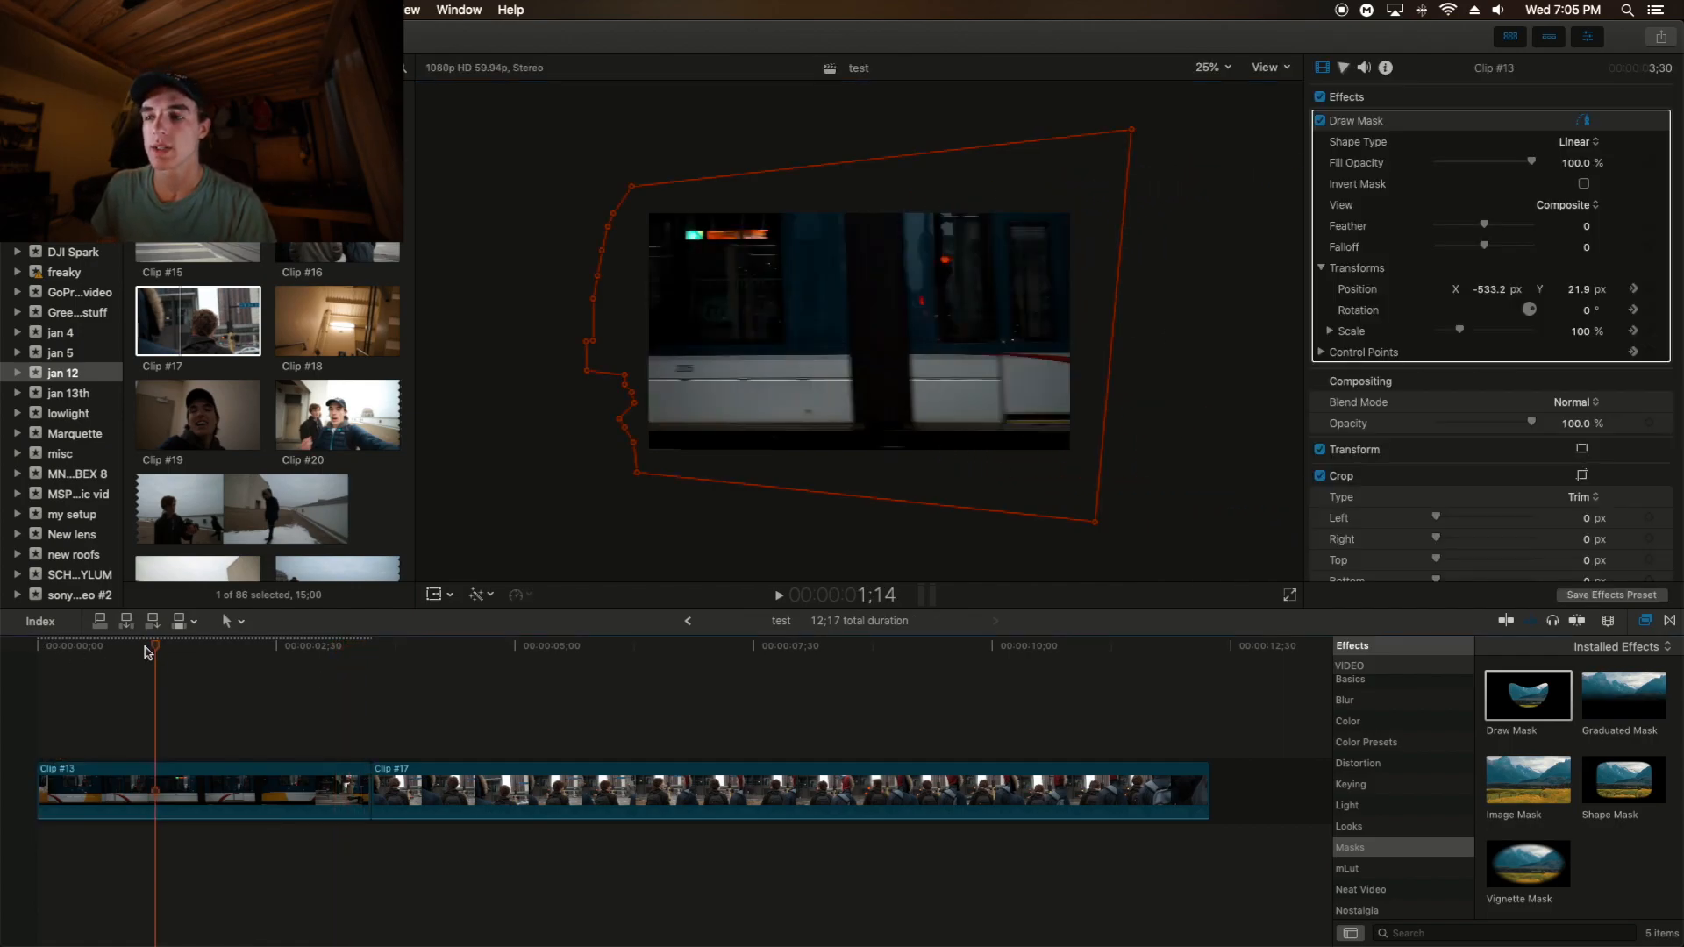
Play the sequence from the beginning to check the masked train transition
drag(147, 652, 28, 657)
key(space)
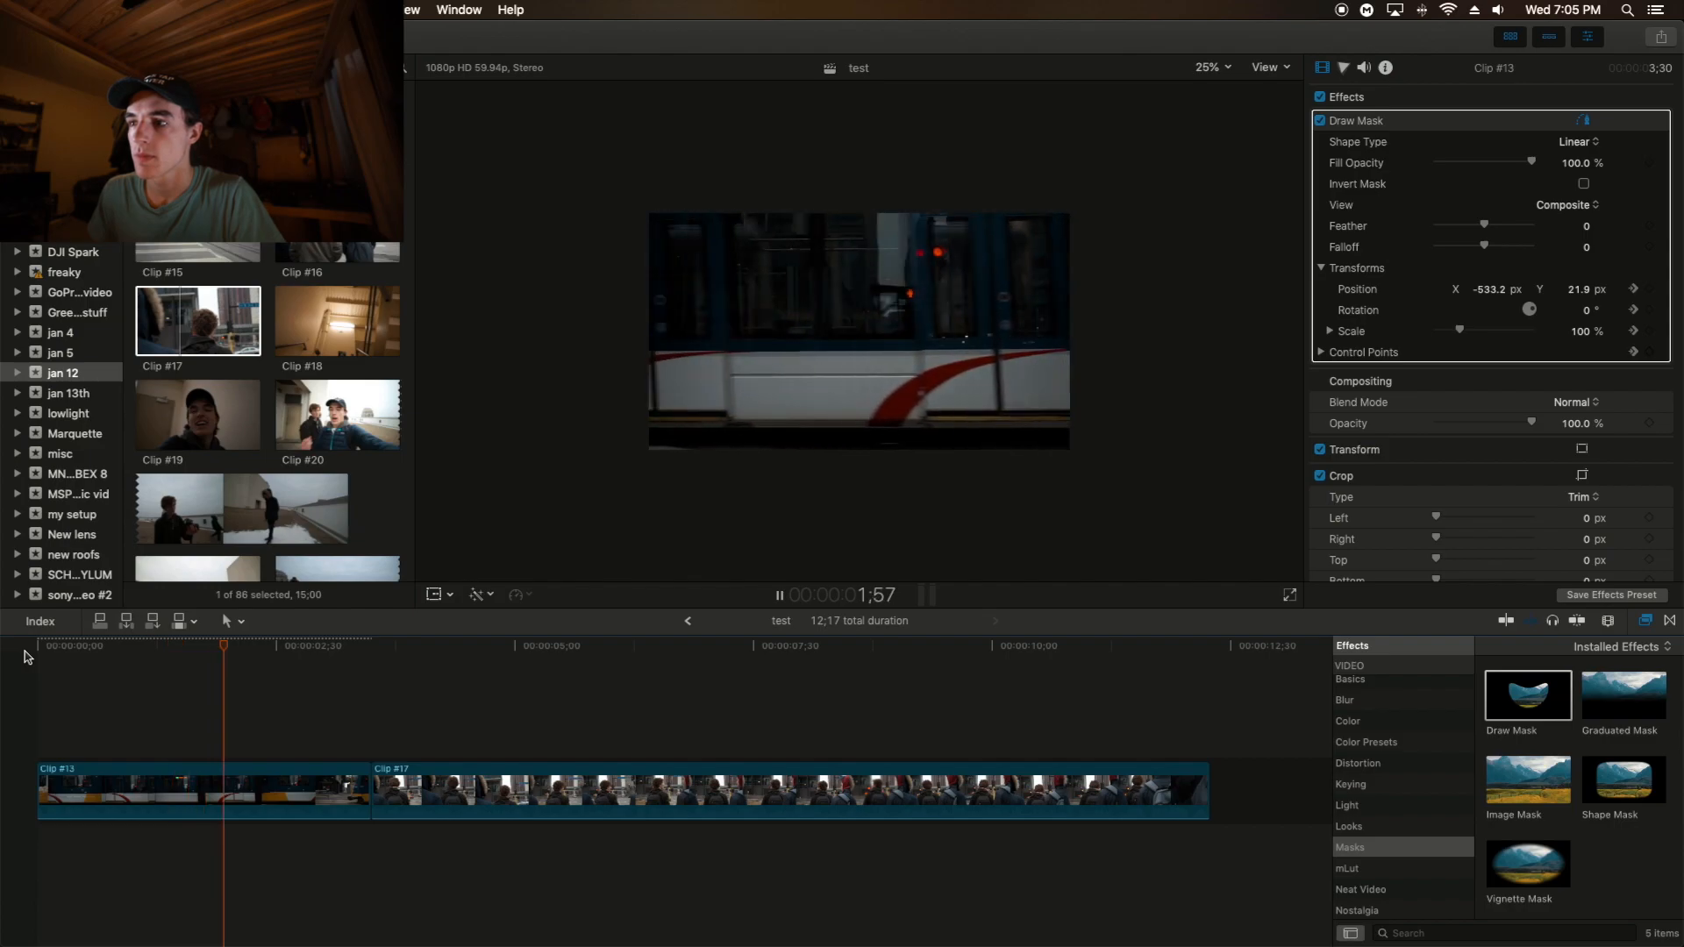
key(space)
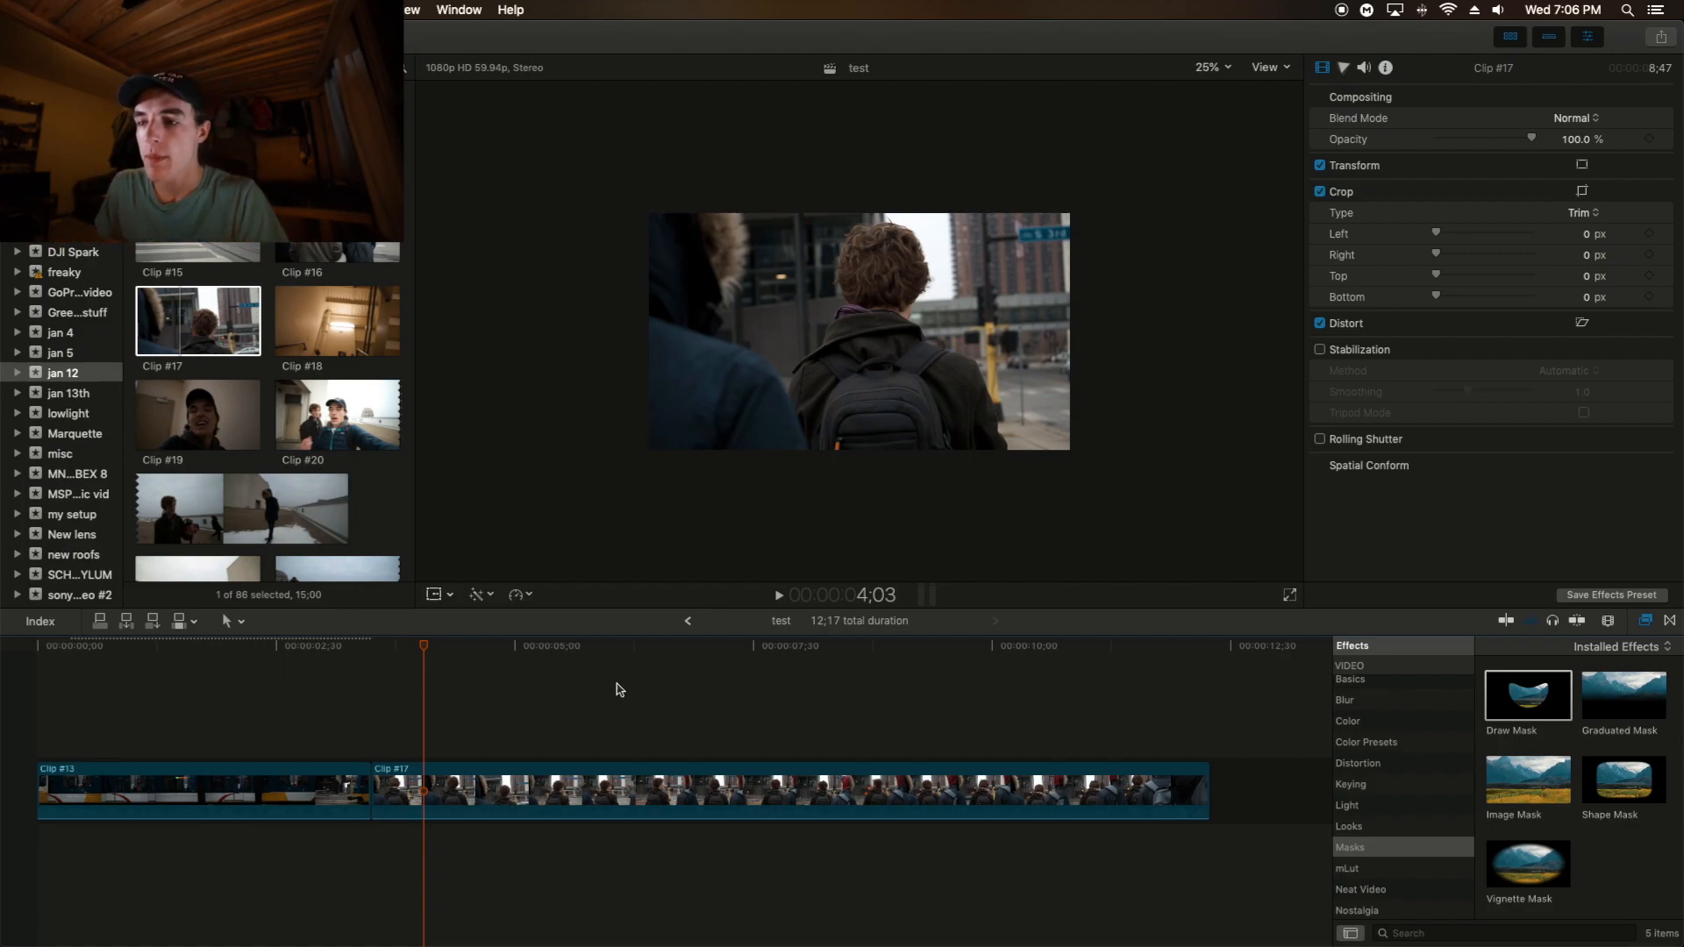
Connect Clip #17 beneath Clip #13 and align its start with the playhead at 2;46, where the masking begins
drag(610, 790, 309, 856)
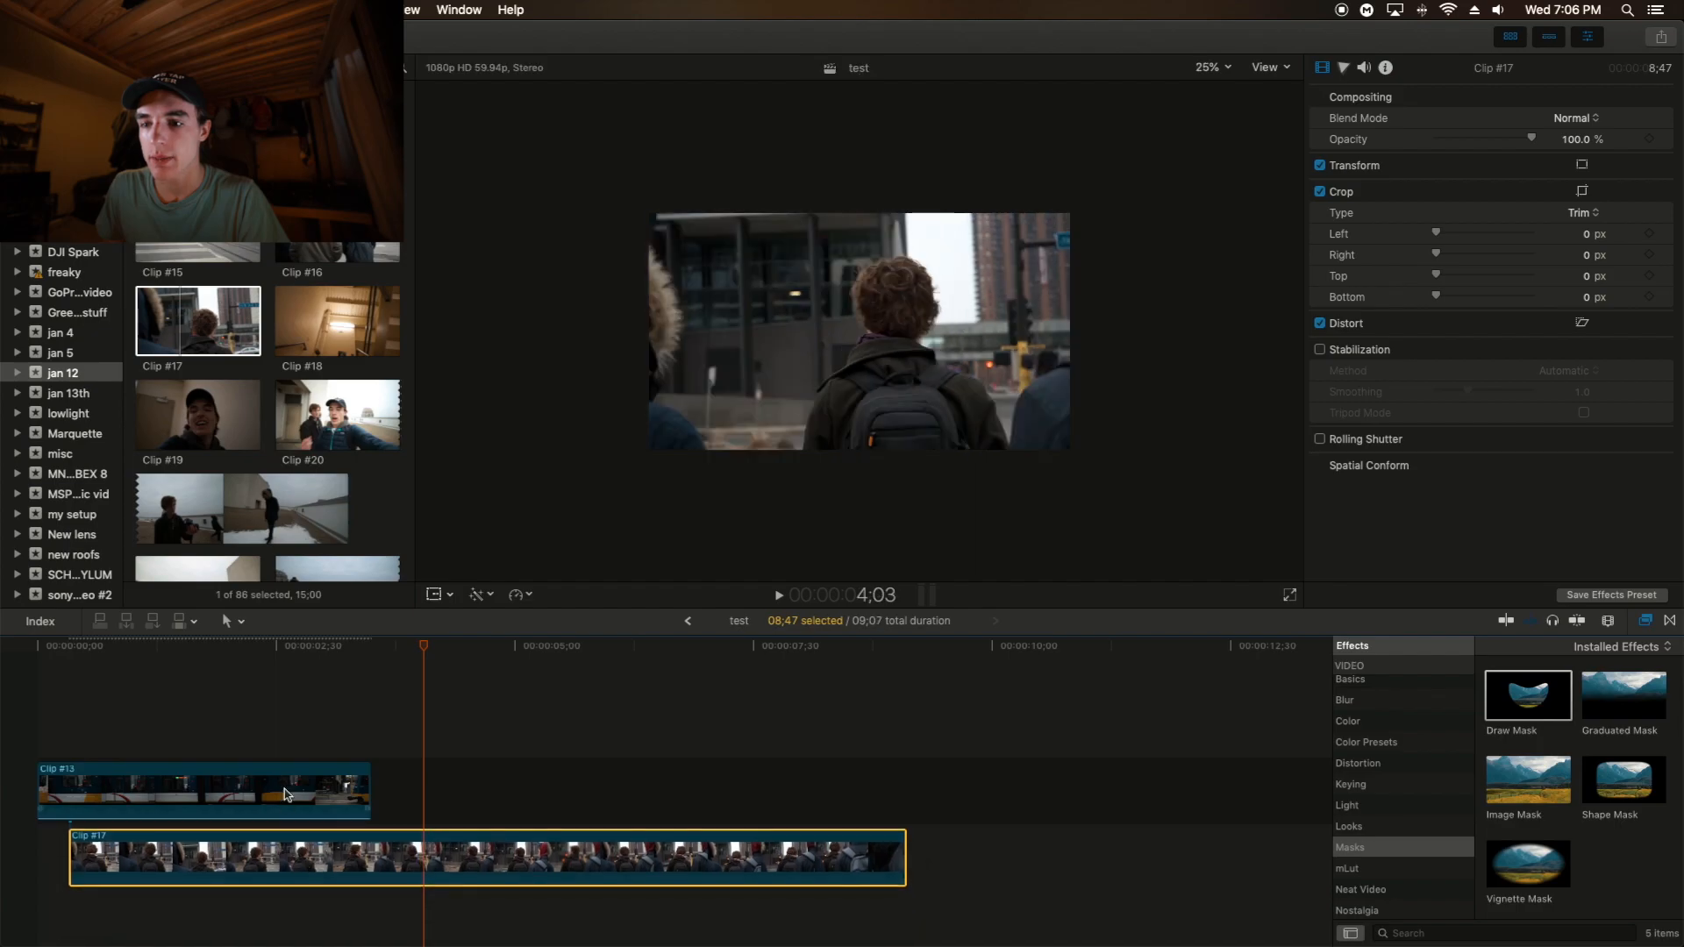
click(284, 794)
mouse_move(242, 662)
mouse_down()
mouse_move(294, 664)
mouse_move(249, 645)
mouse_move(318, 646)
mouse_move(296, 647)
mouse_up()
drag(144, 856, 382, 855)
Slow Clip #17 down with a custom speed rate of 40%
click(521, 595)
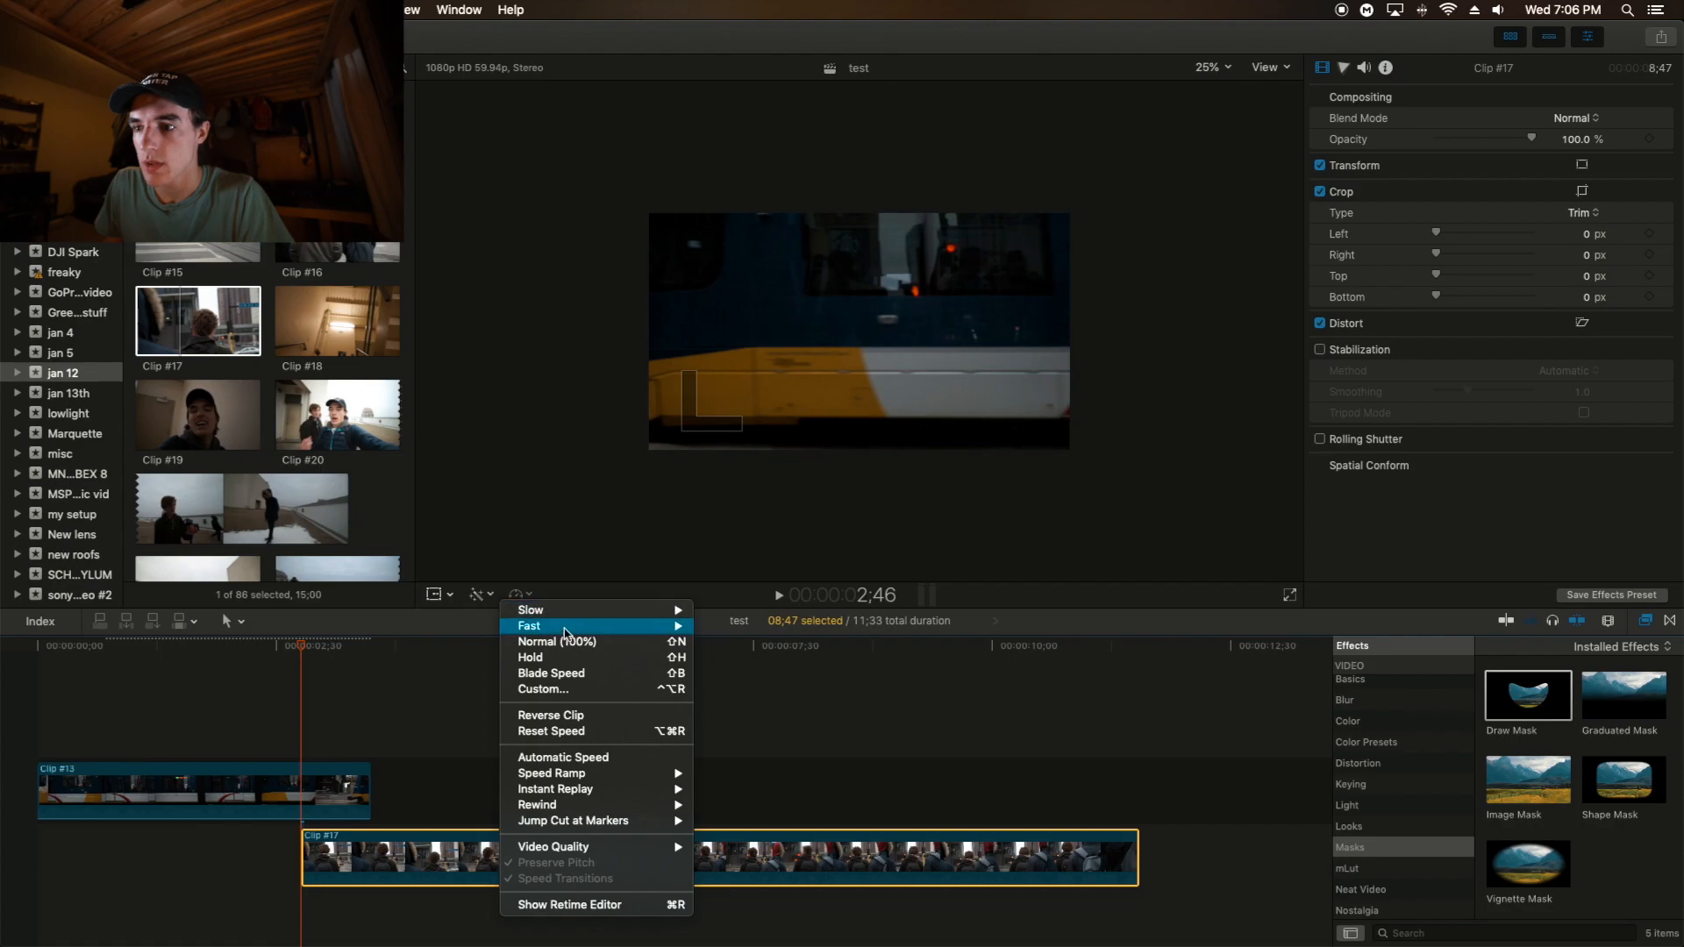
click(556, 688)
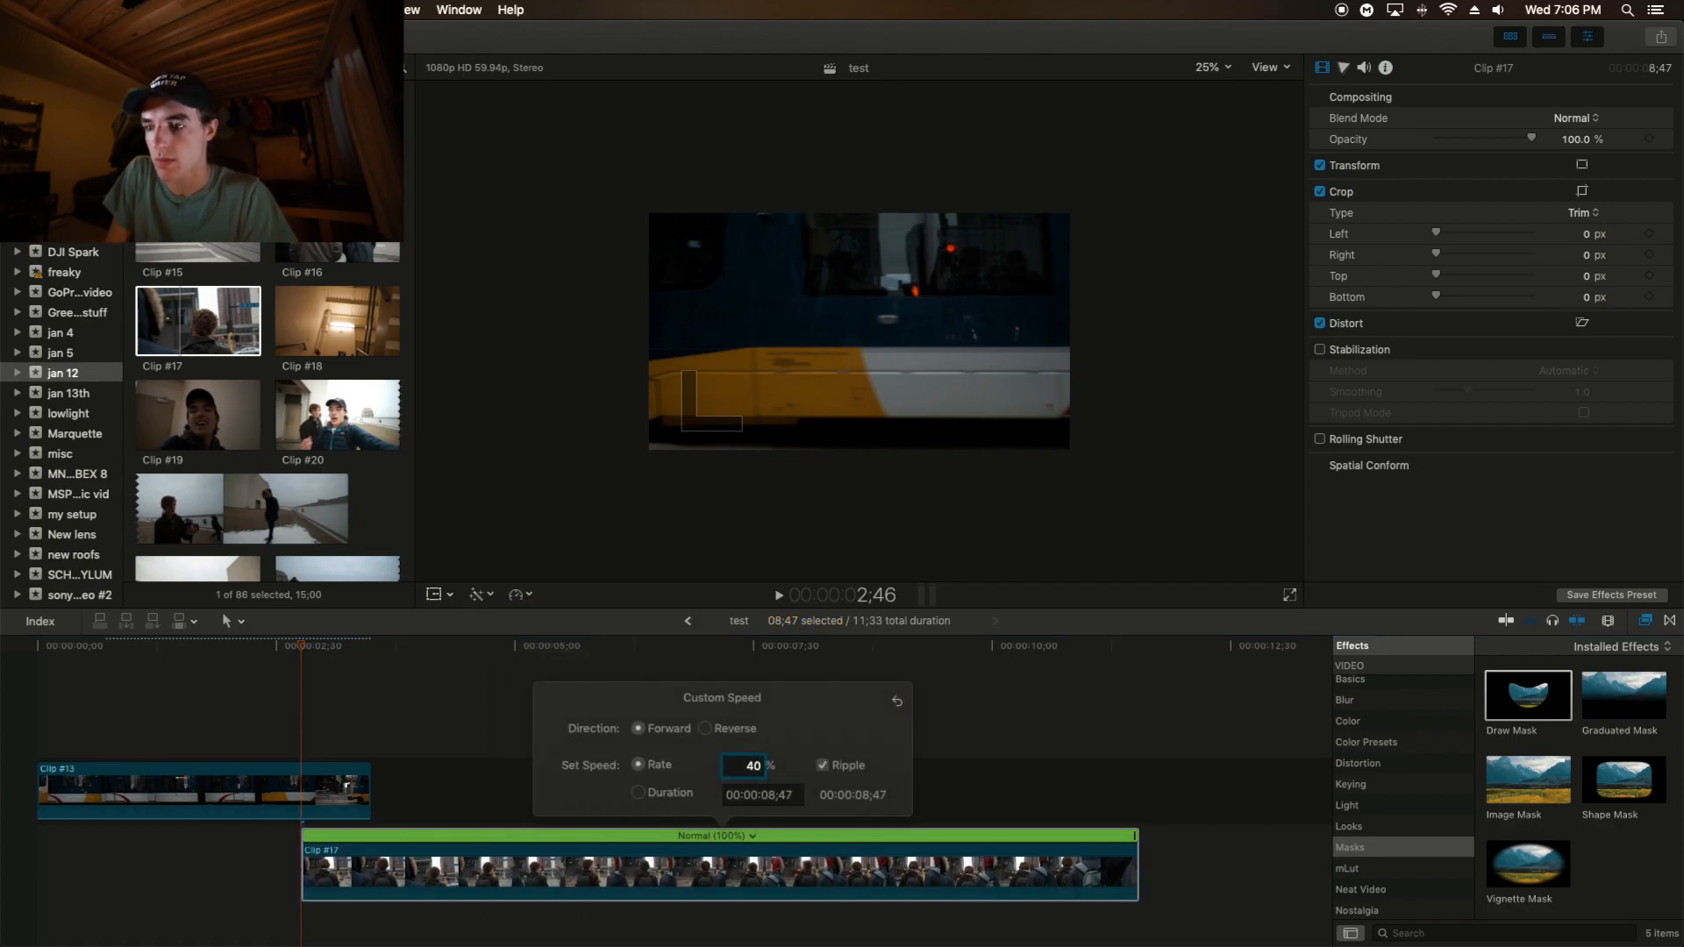
key(Return)
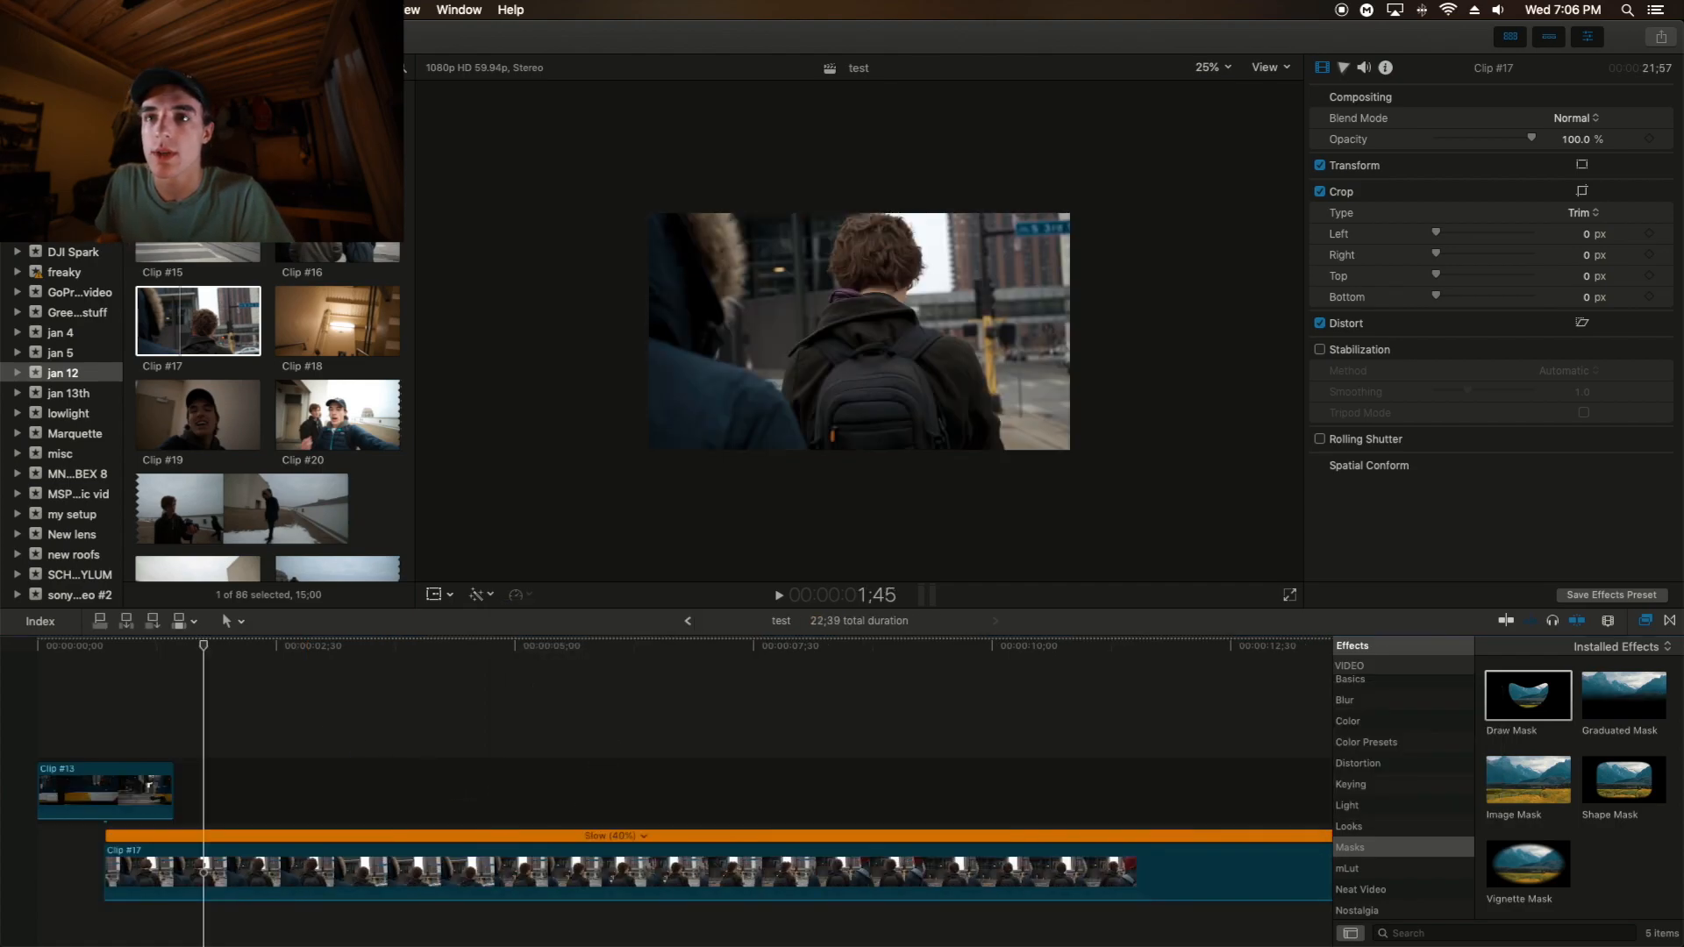
Add the Moderate Motion Blur 2 title over the full length of Clip #13 and return the playhead to the start
click(67, 68)
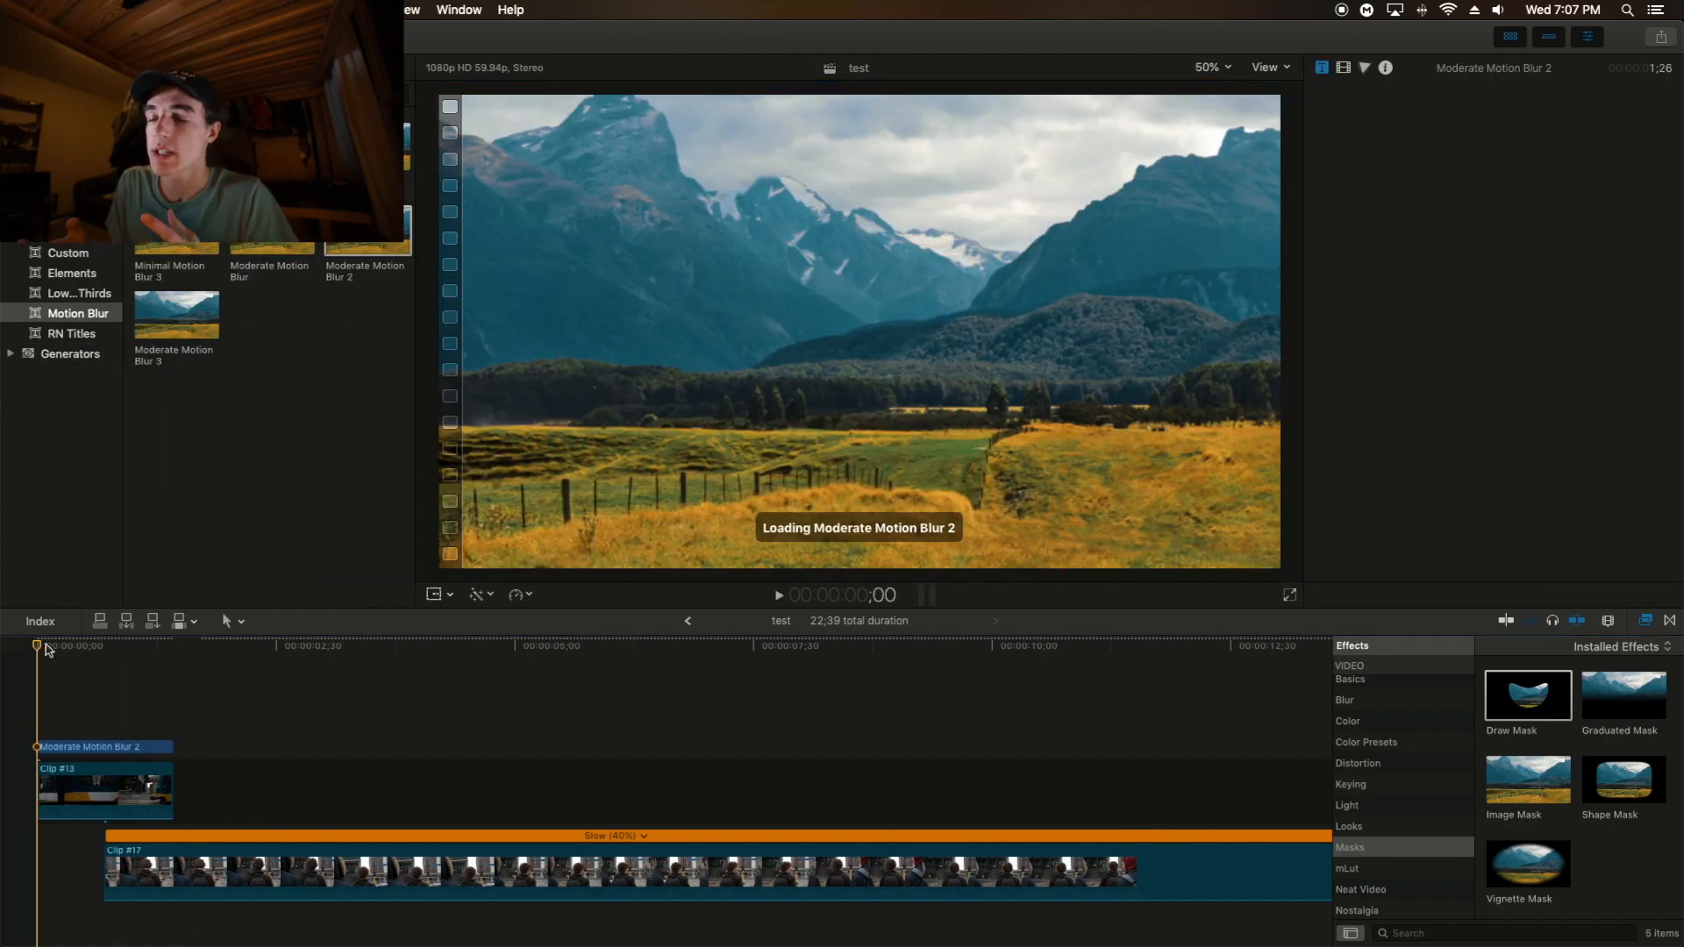
drag(51, 645, 3, 639)
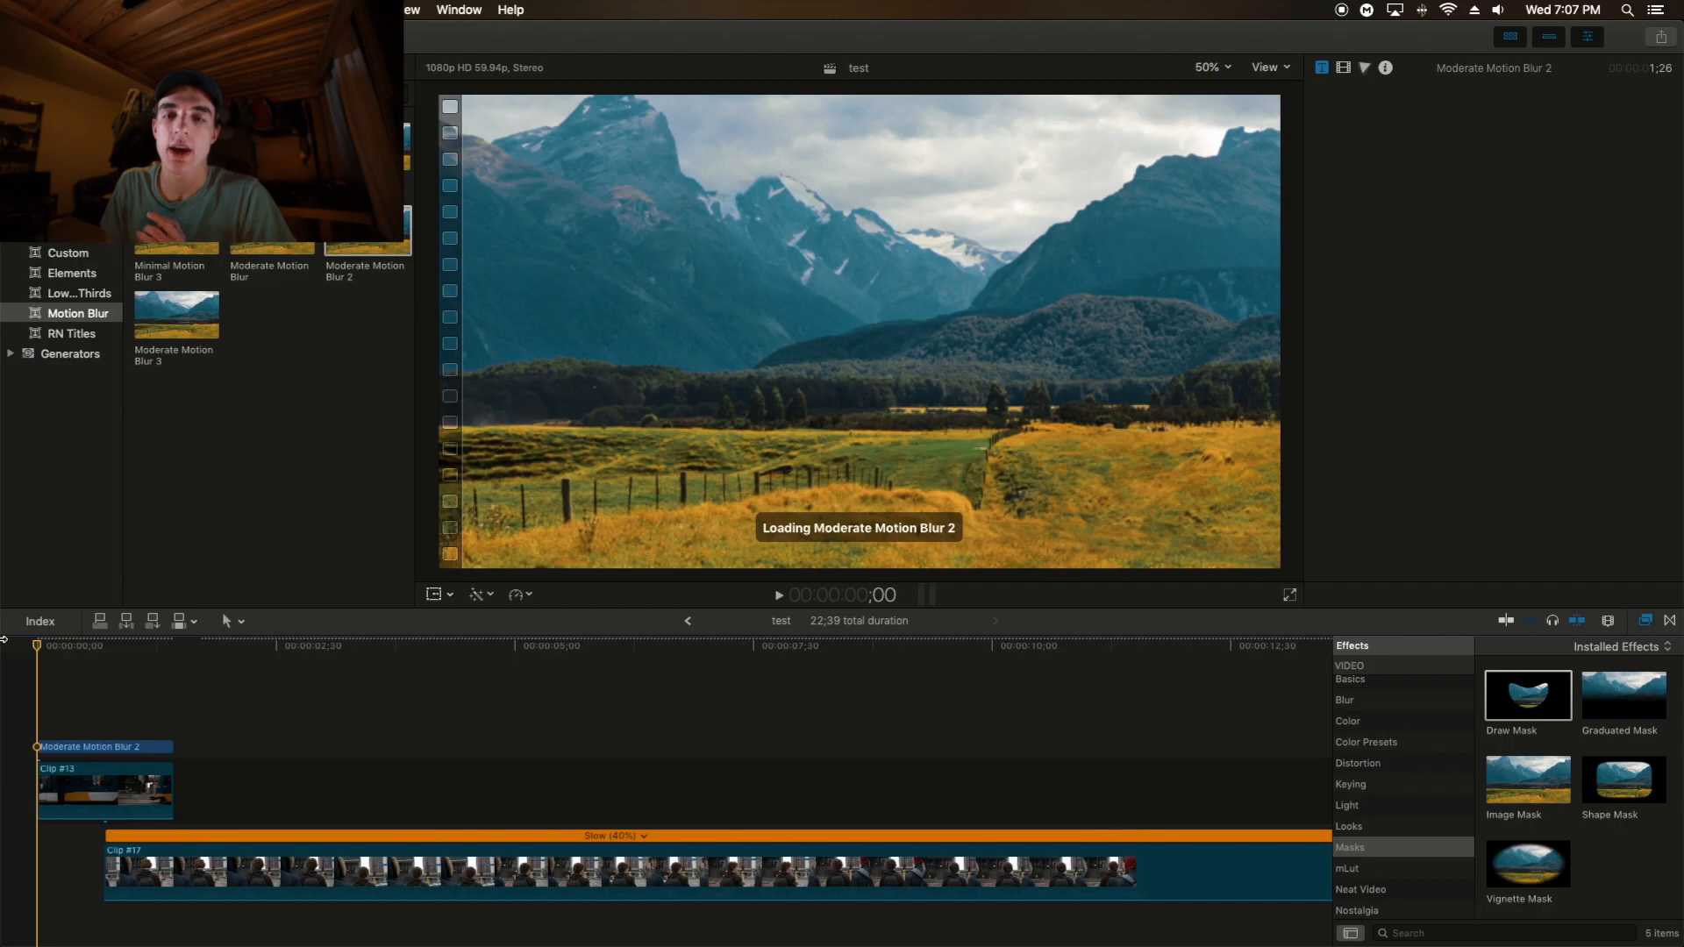